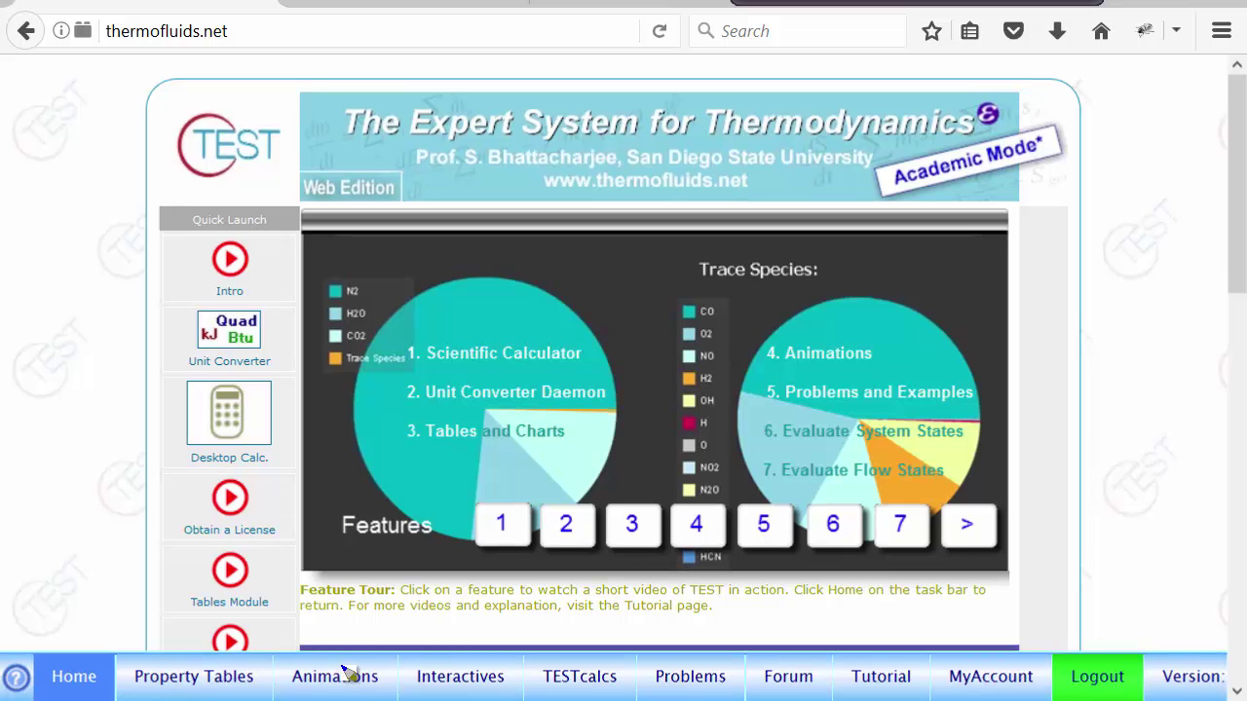
Open the Turbines Vapor PC Model simulator from the Interactives Map
mouse_move(312, 684)
mouse_down()
mouse_move(375, 651)
mouse_move(300, 670)
mouse_up()
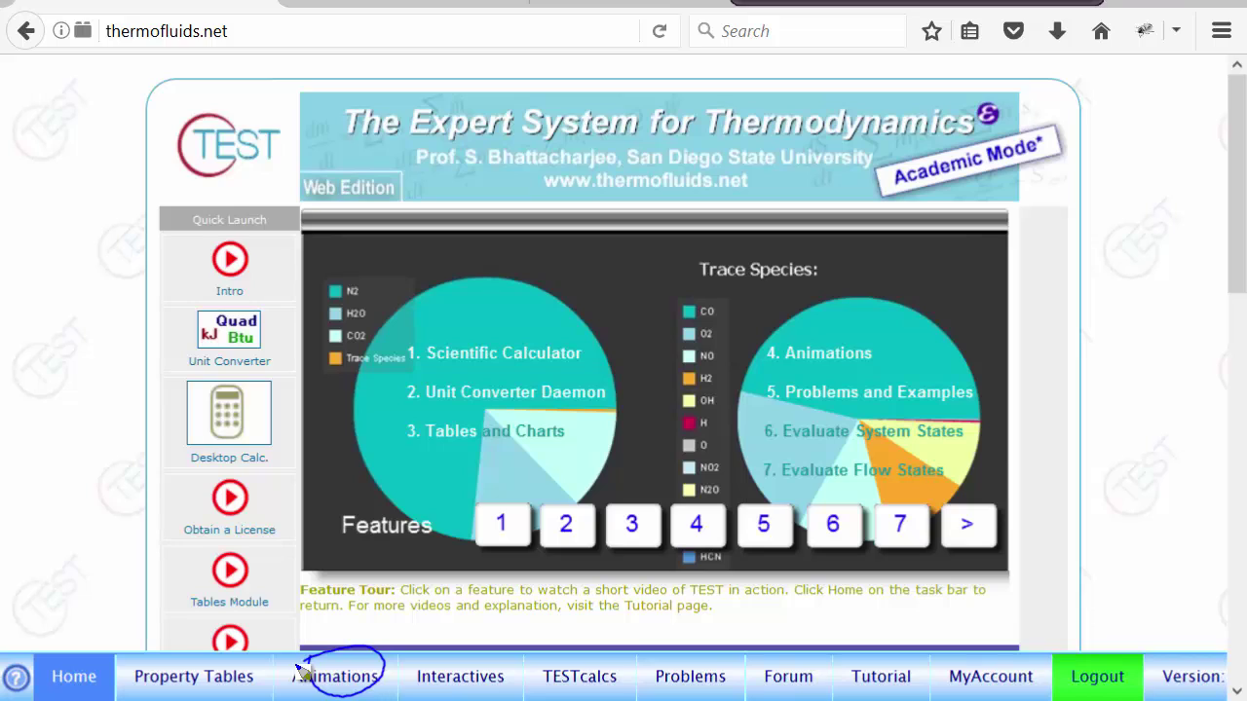
mouse_move(492, 667)
mouse_down()
mouse_move(425, 682)
mouse_move(436, 662)
mouse_up()
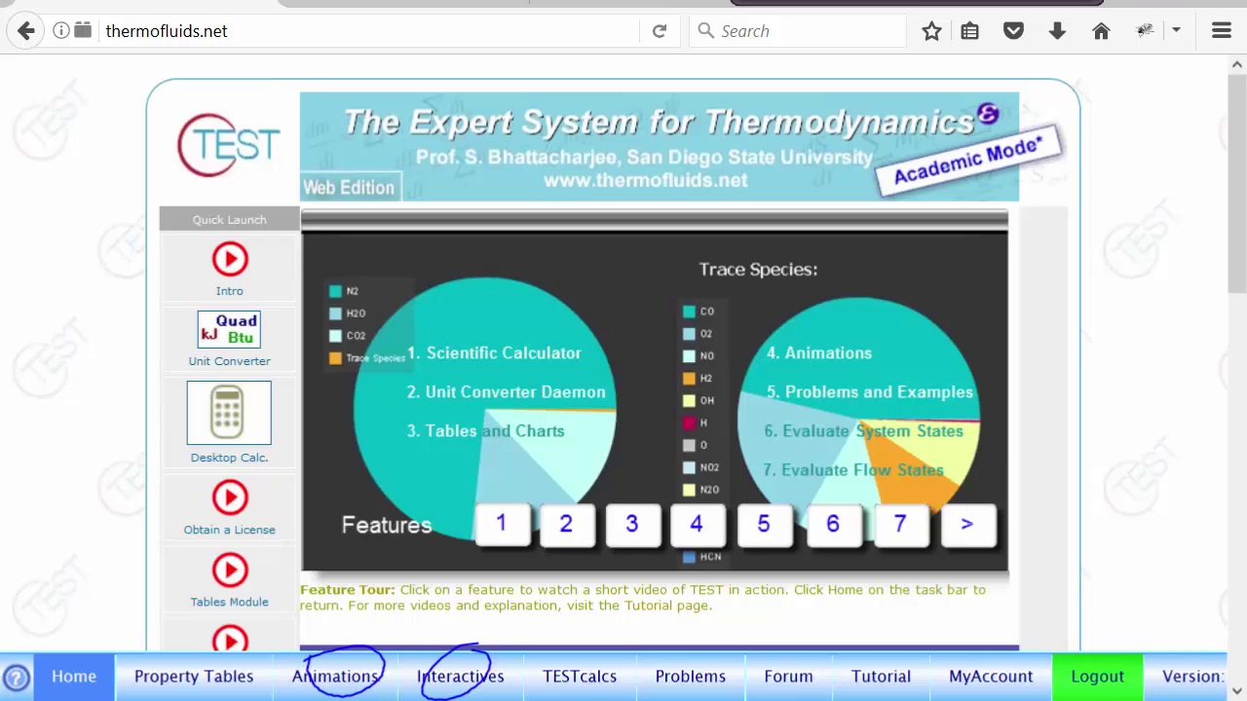
key(Escape)
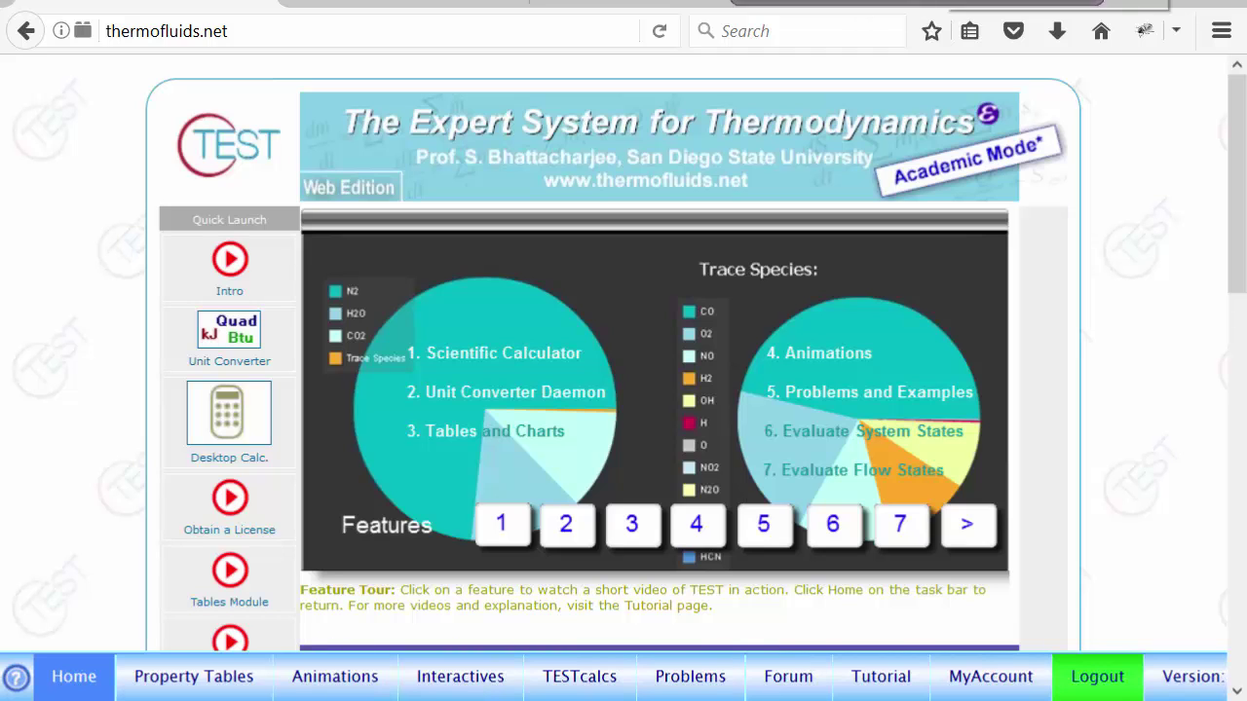
click(463, 687)
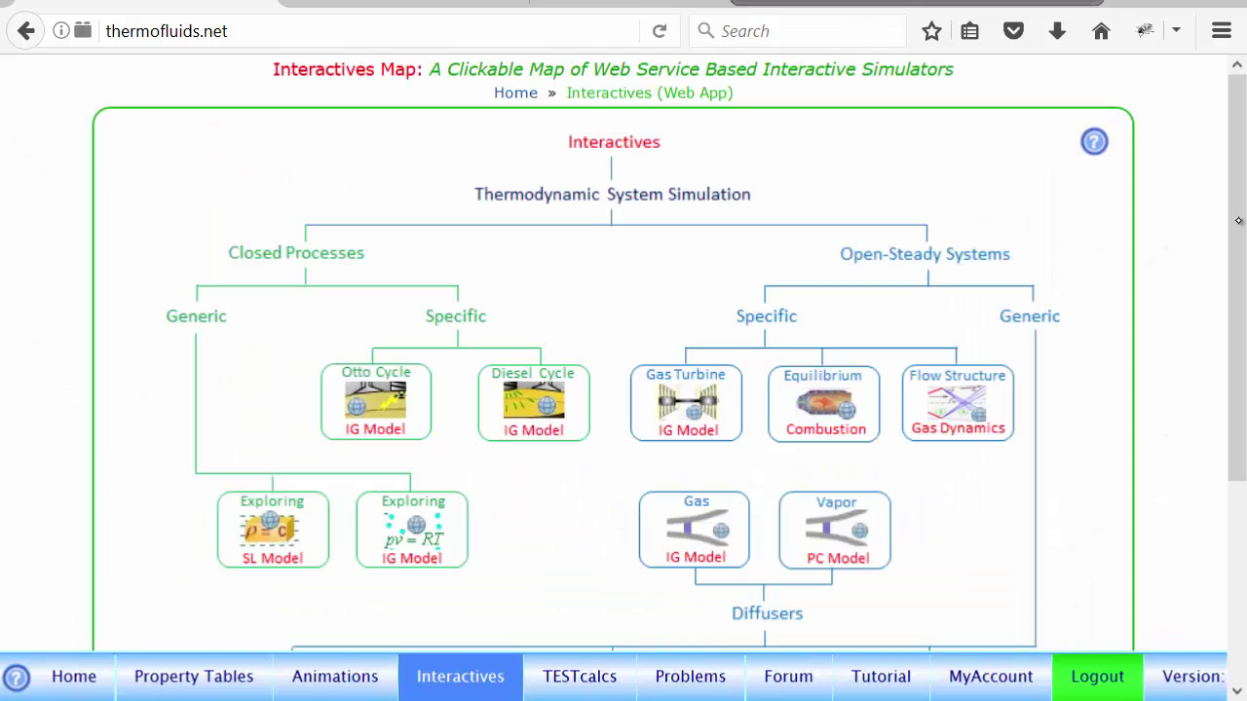
drag(1238, 237, 1230, 351)
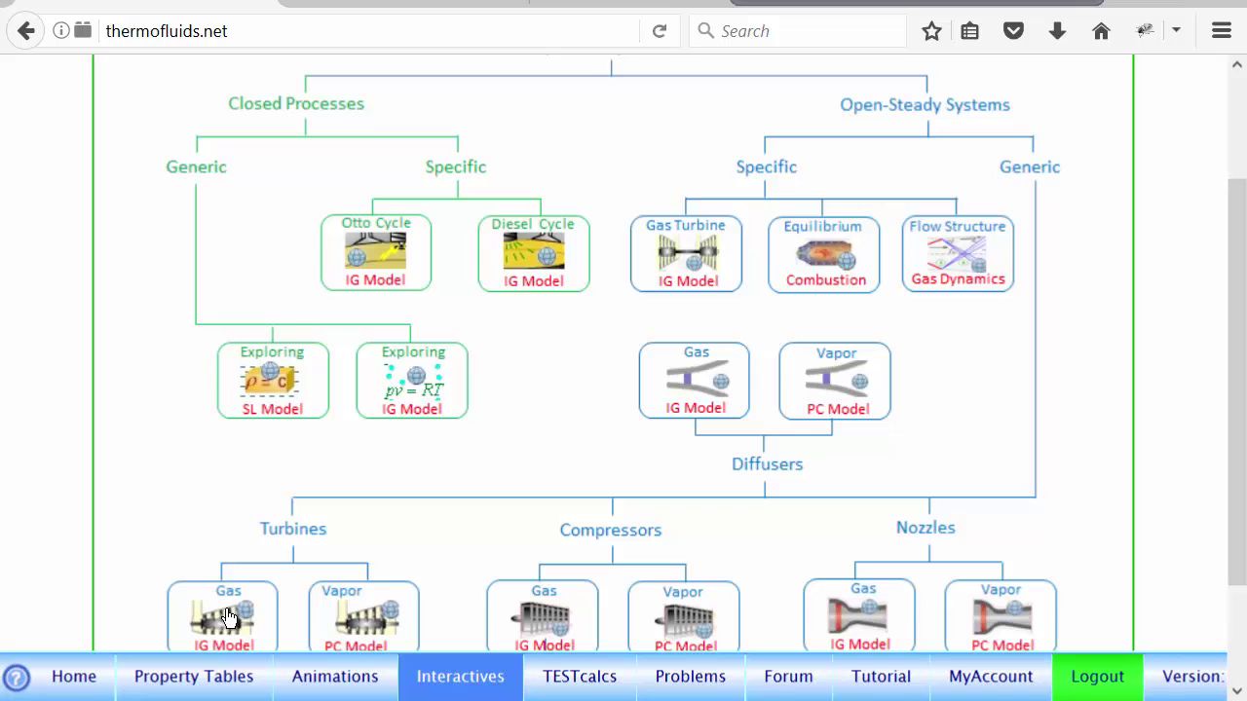
click(367, 620)
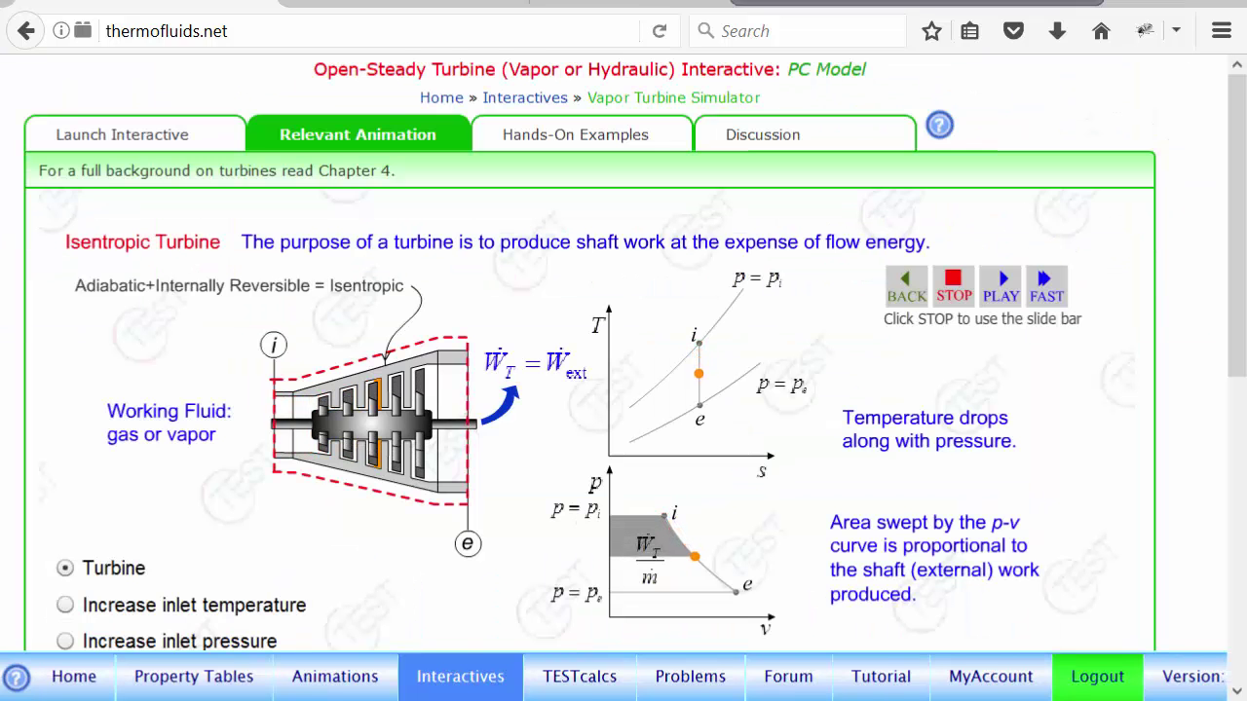
Launch the vapor turbine interactive and review its H2O defaults: T1 673 K, p1 500 kPa, p2 7.5 kPa
click(125, 138)
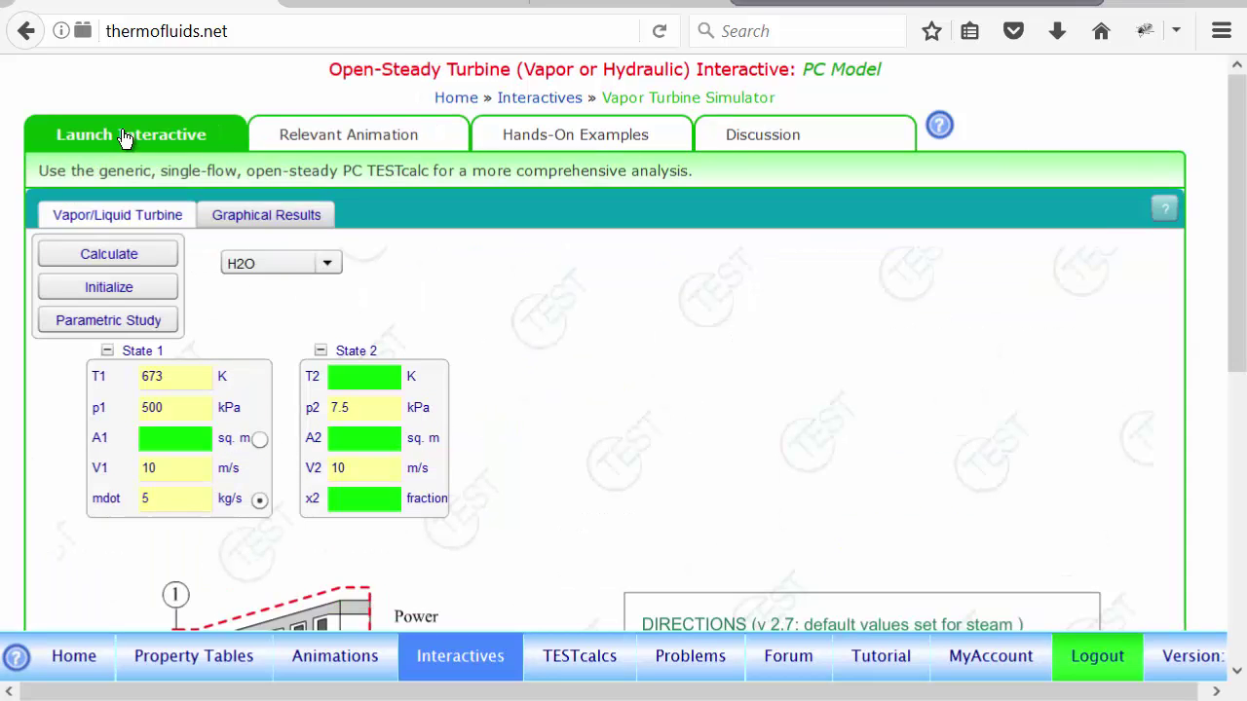
drag(1237, 261, 1232, 447)
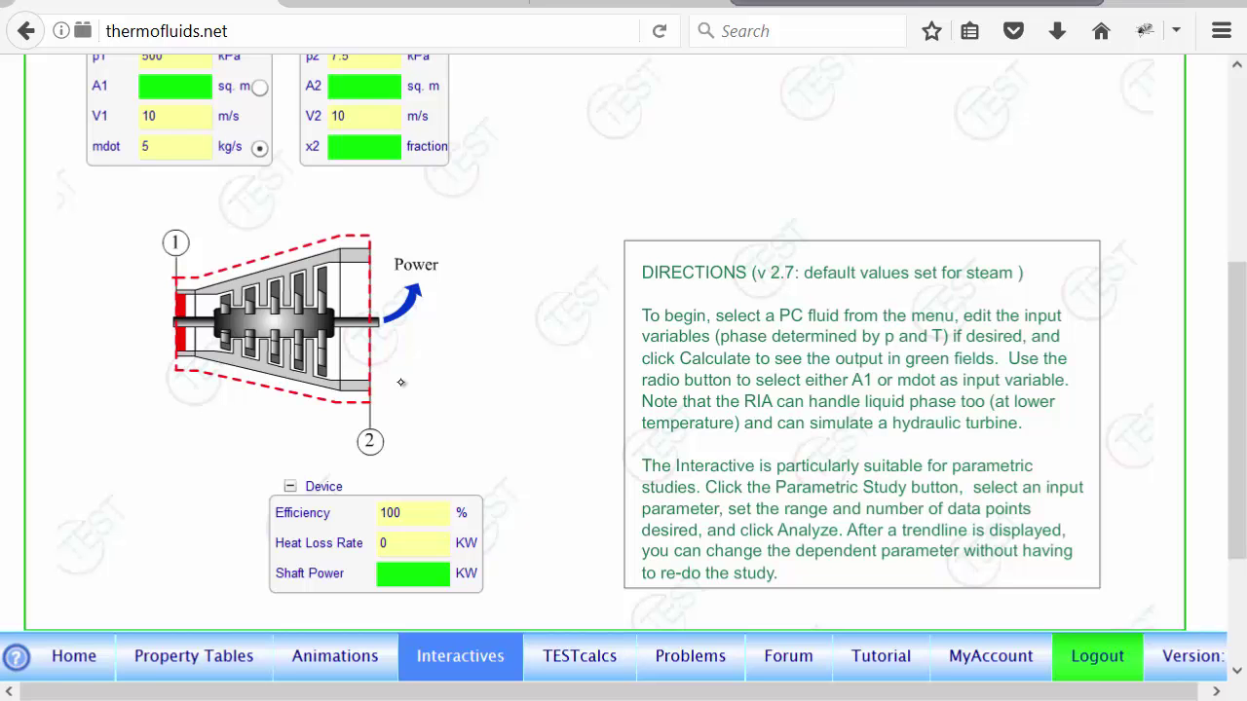
drag(1238, 362, 1232, 205)
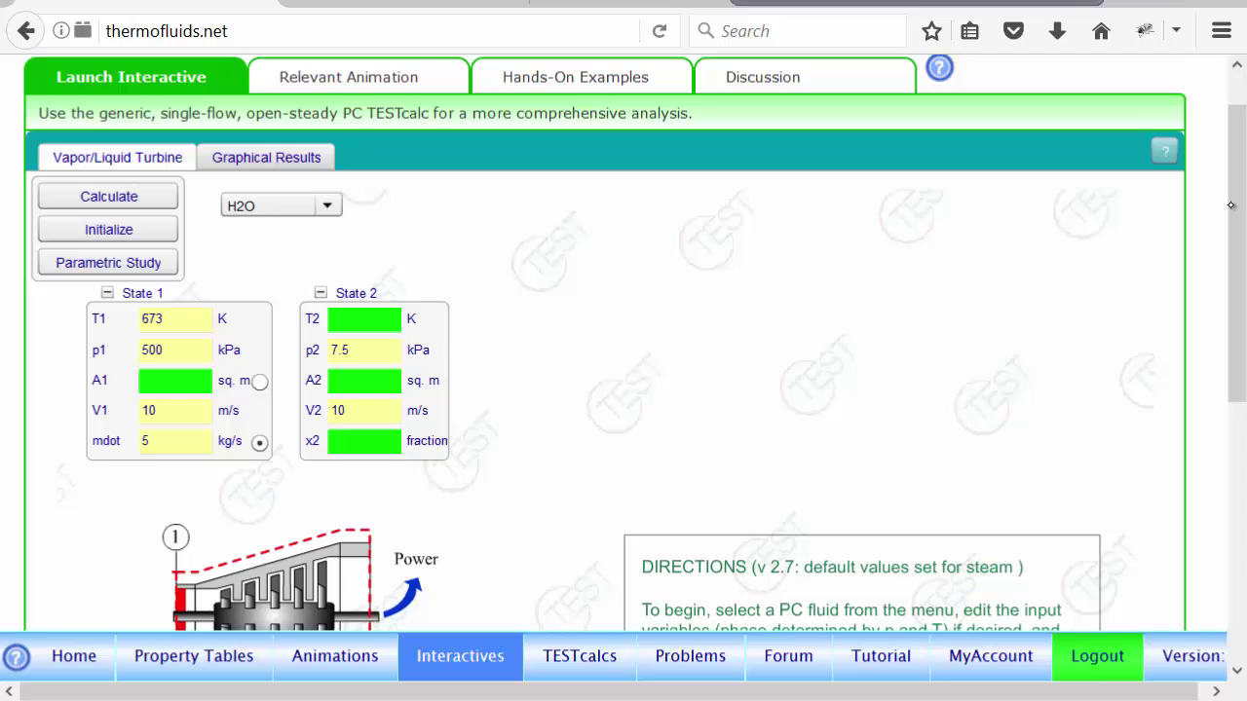
Calculate the turbine and review T2 313.428 K, quality 0.94 and the h-s diagram
click(128, 198)
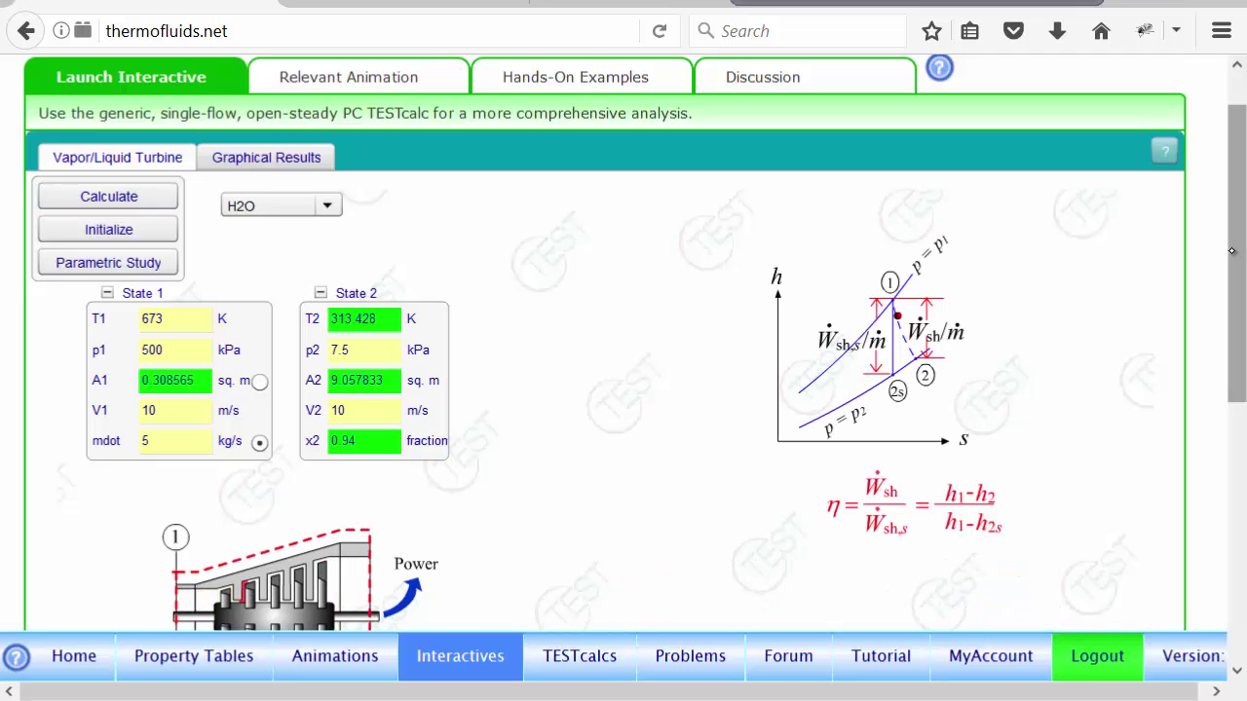
drag(1231, 251, 1234, 354)
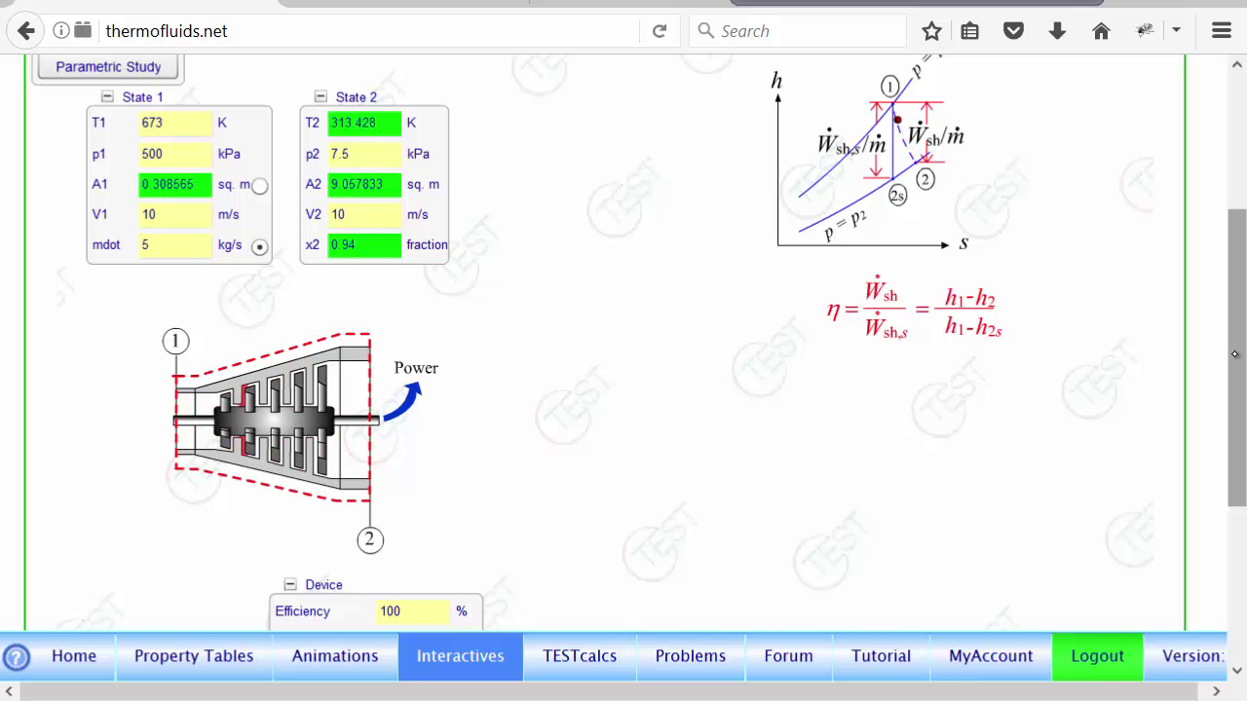
scroll(1234, 321, up, 2)
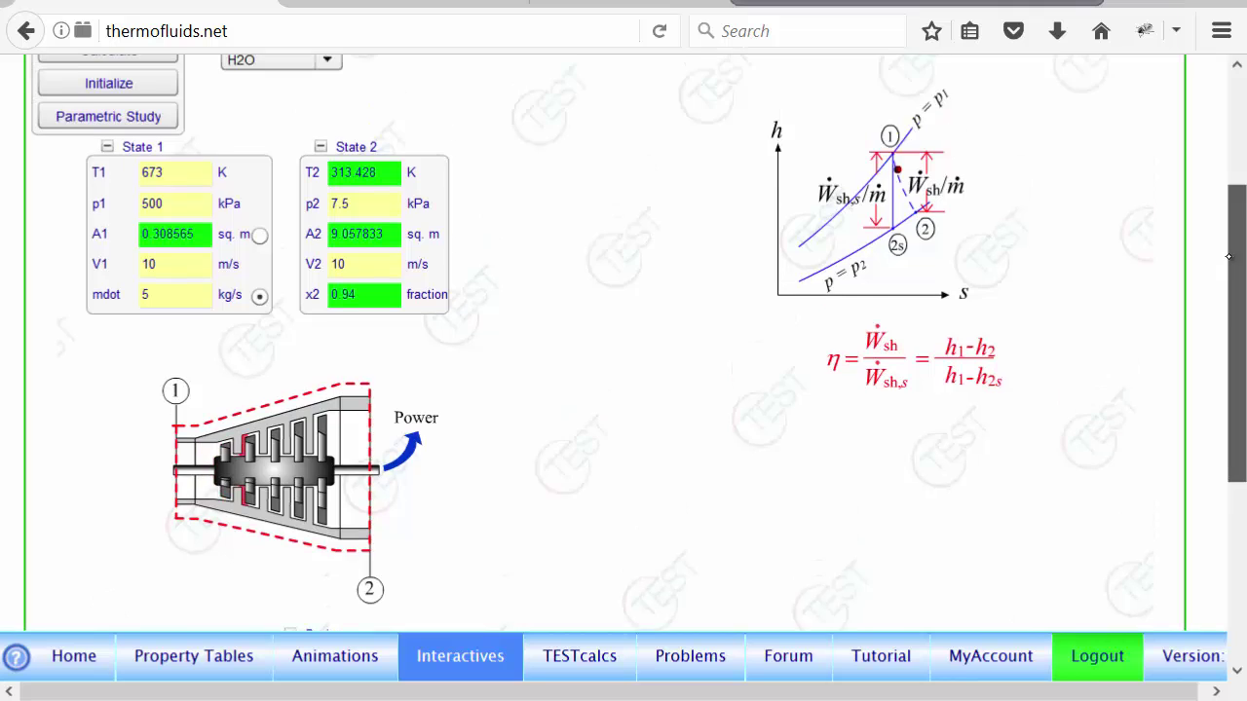
Run a parametric study of shaft power, varying T1 from 500 to 1000 K in 10 steps
click(154, 151)
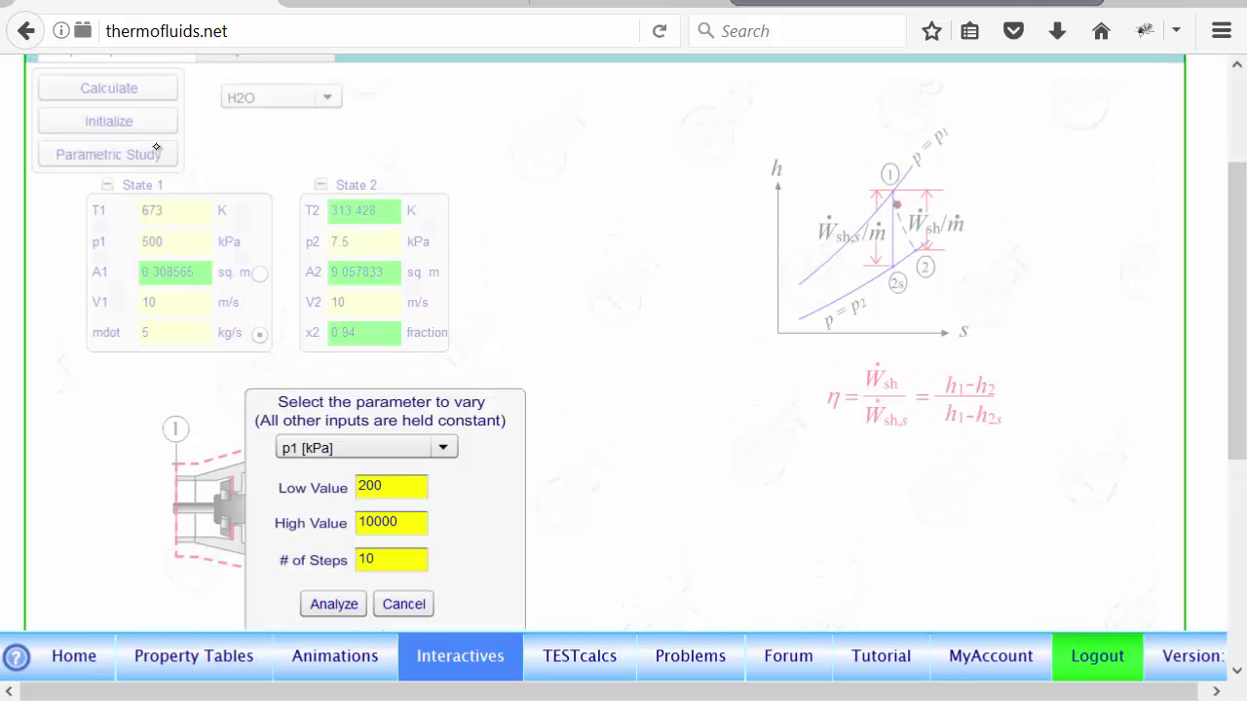
drag(1230, 301, 1229, 402)
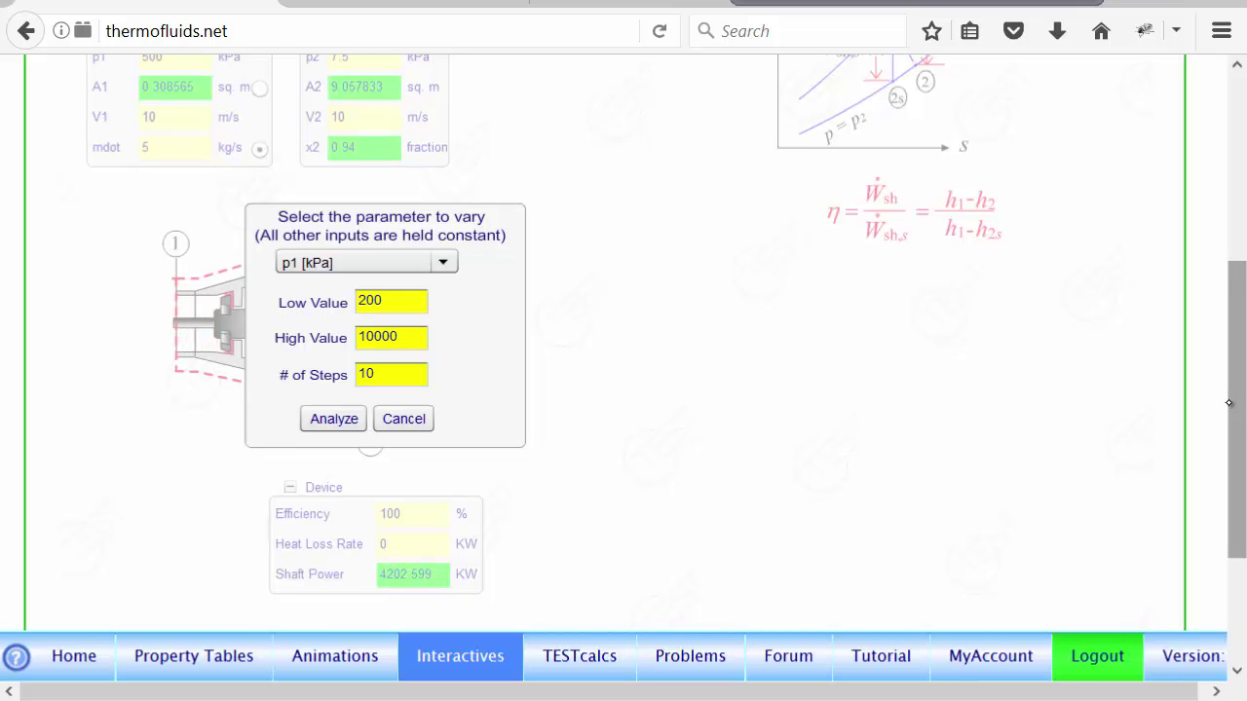
click(450, 260)
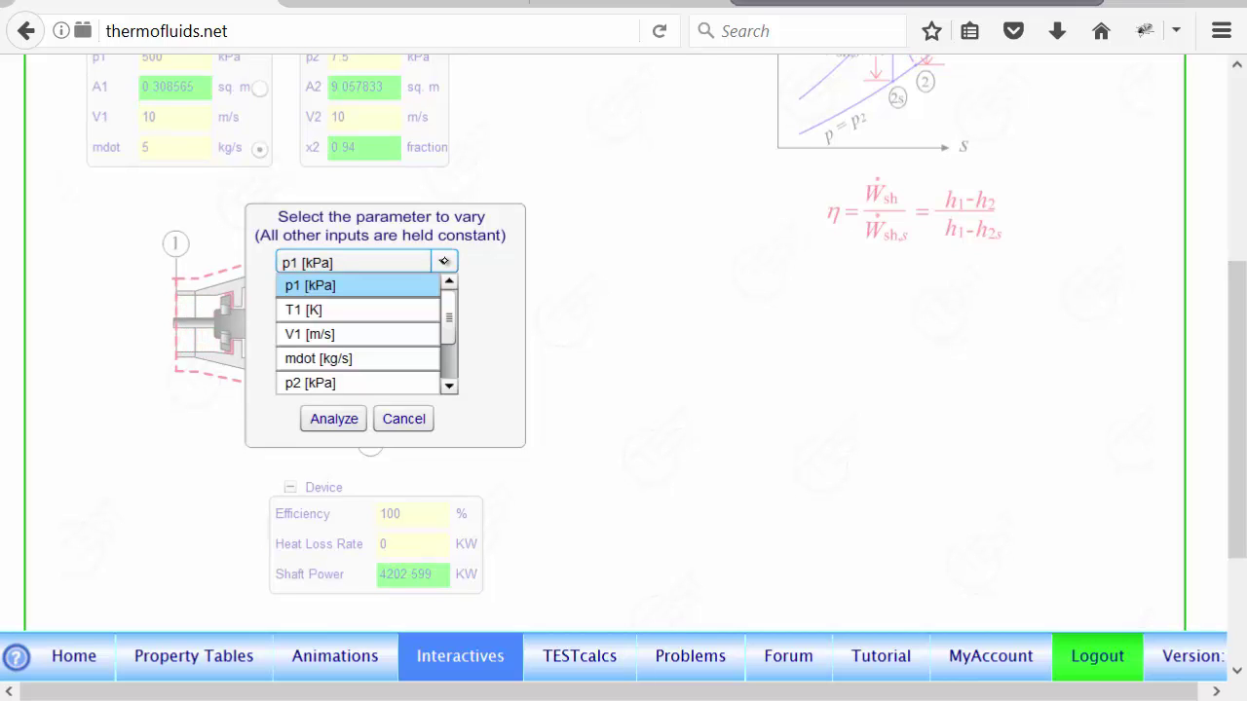
click(375, 310)
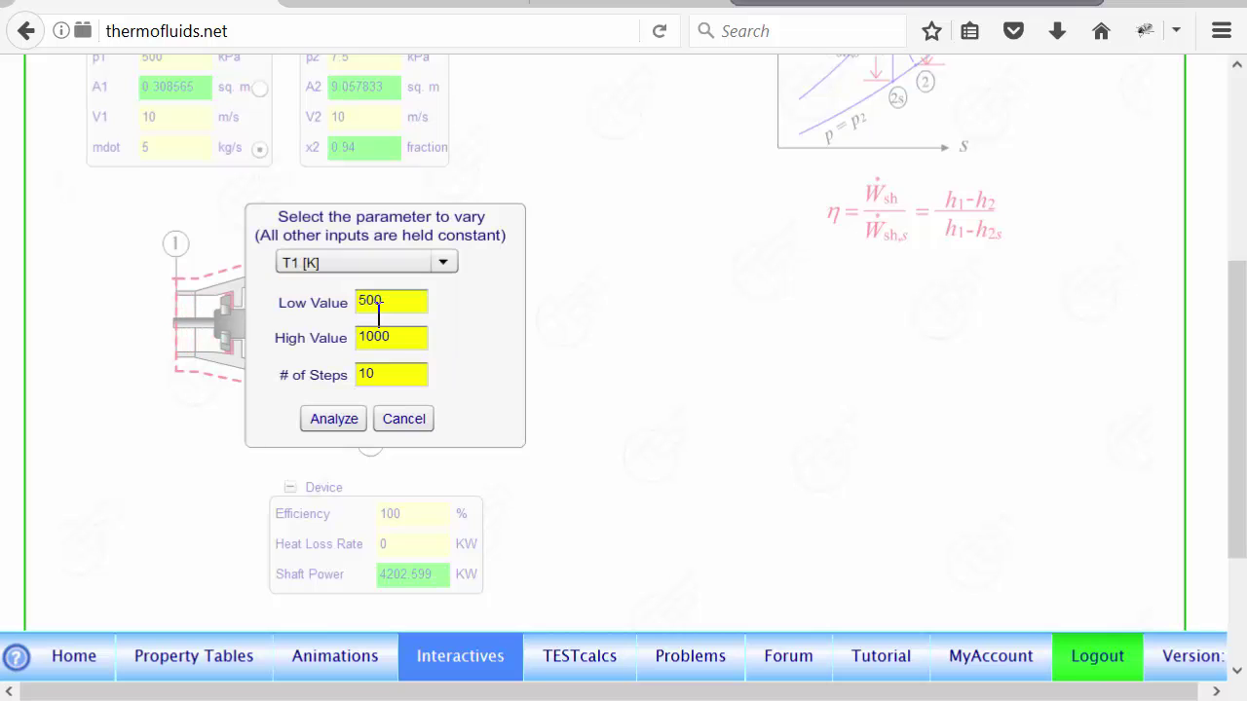
click(334, 418)
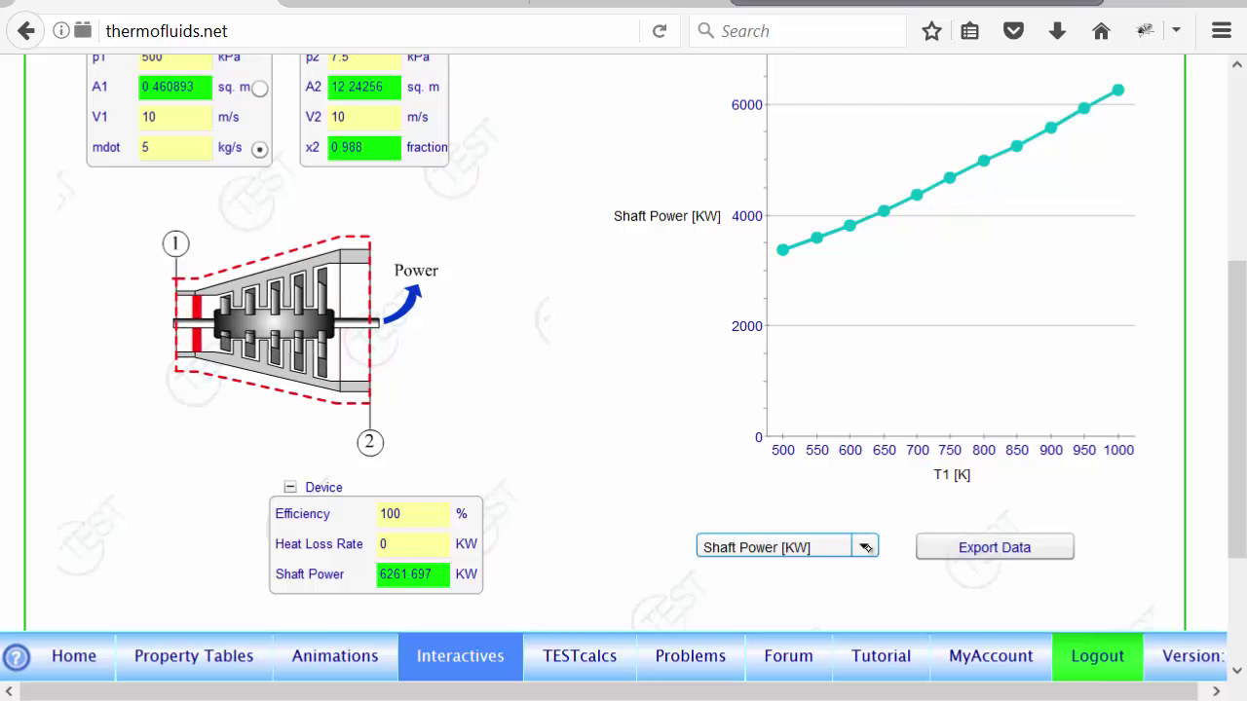
Plot T2 against T1 and read the data points, reaching 398.371 K at 1000 K
click(863, 548)
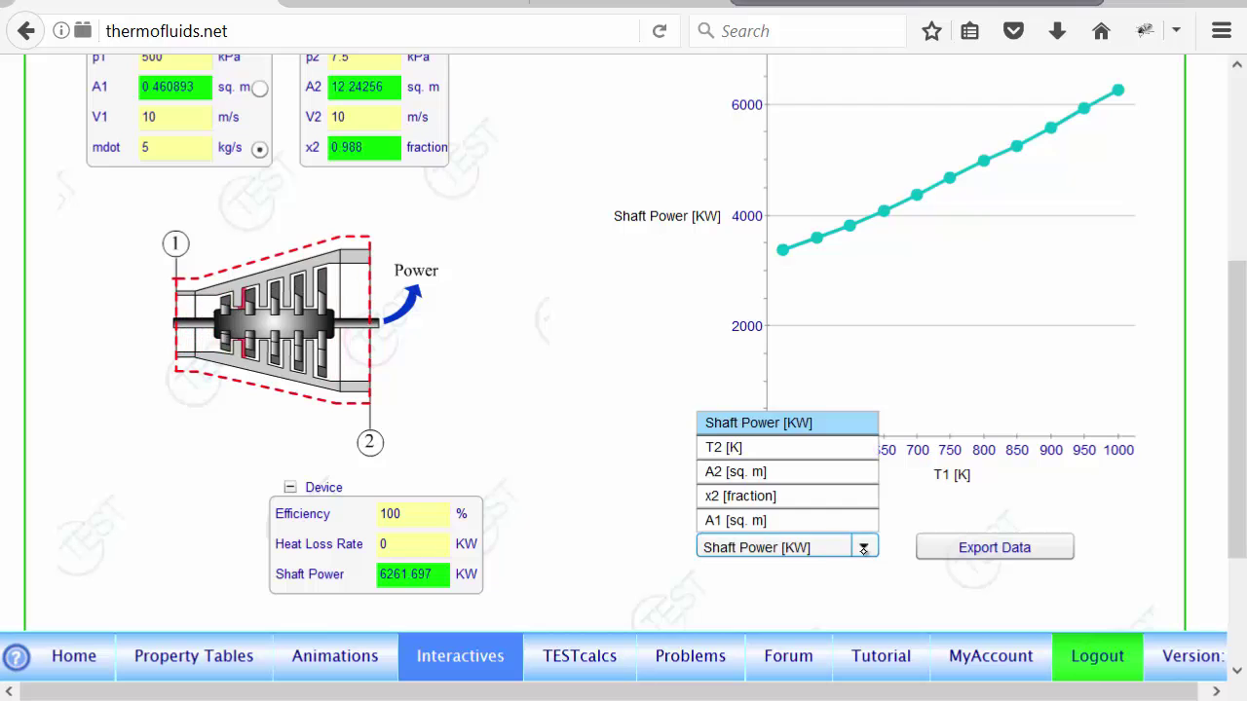
click(803, 447)
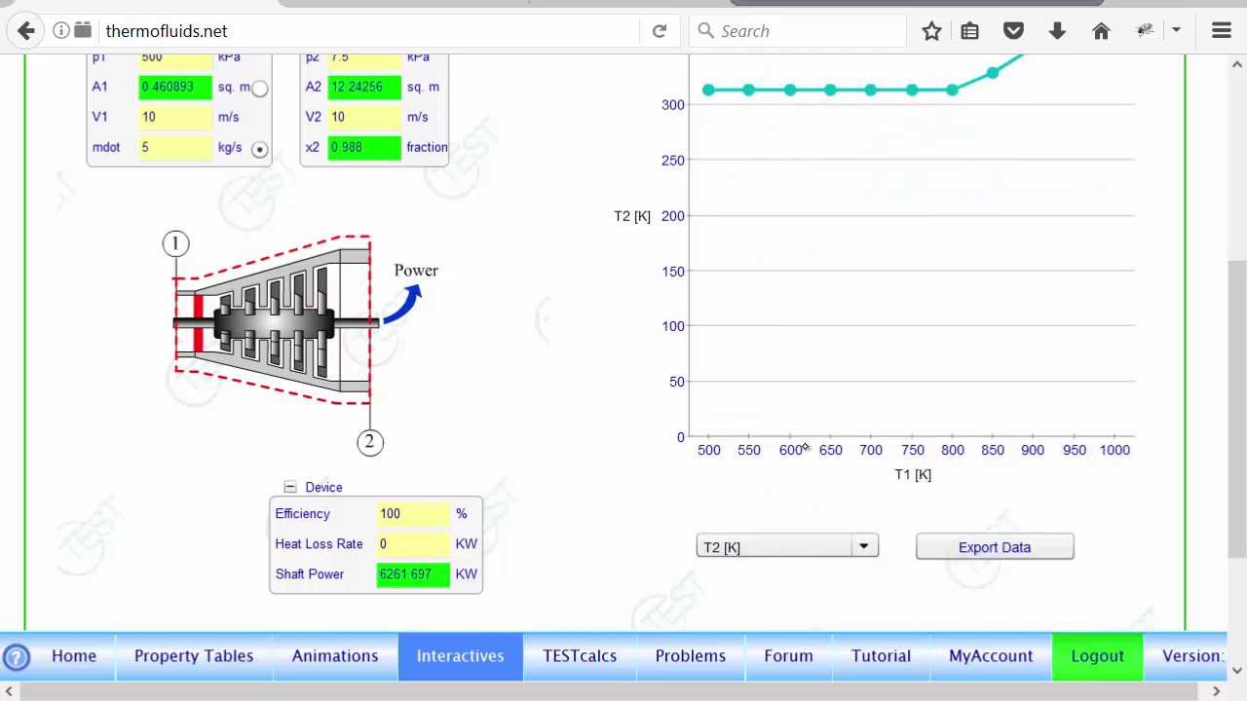
drag(1234, 439, 1234, 342)
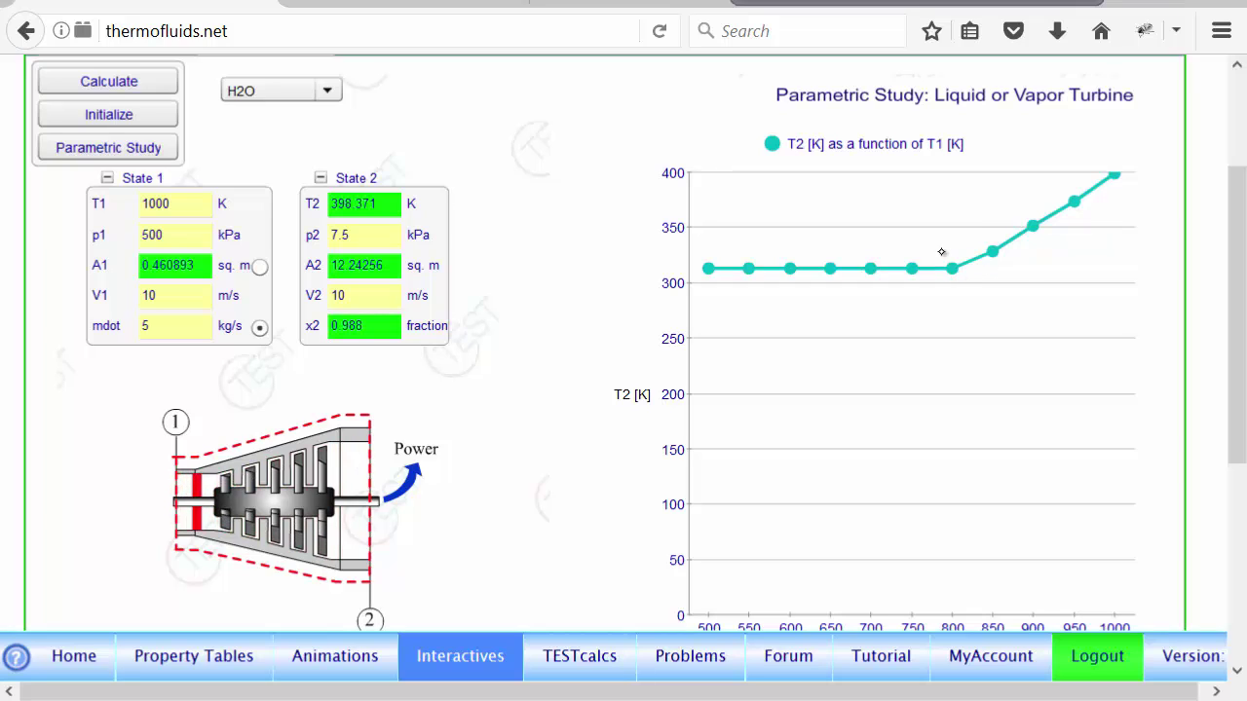
mouse_move(952, 268)
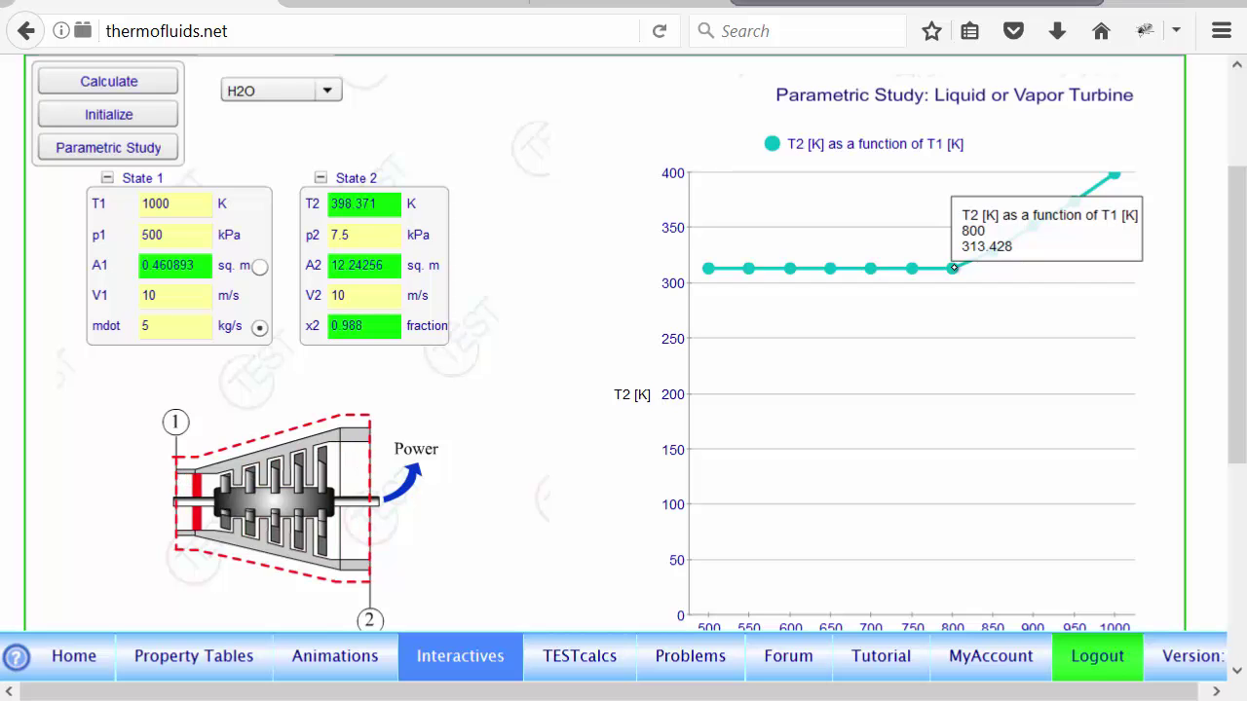
drag(1230, 278, 1237, 216)
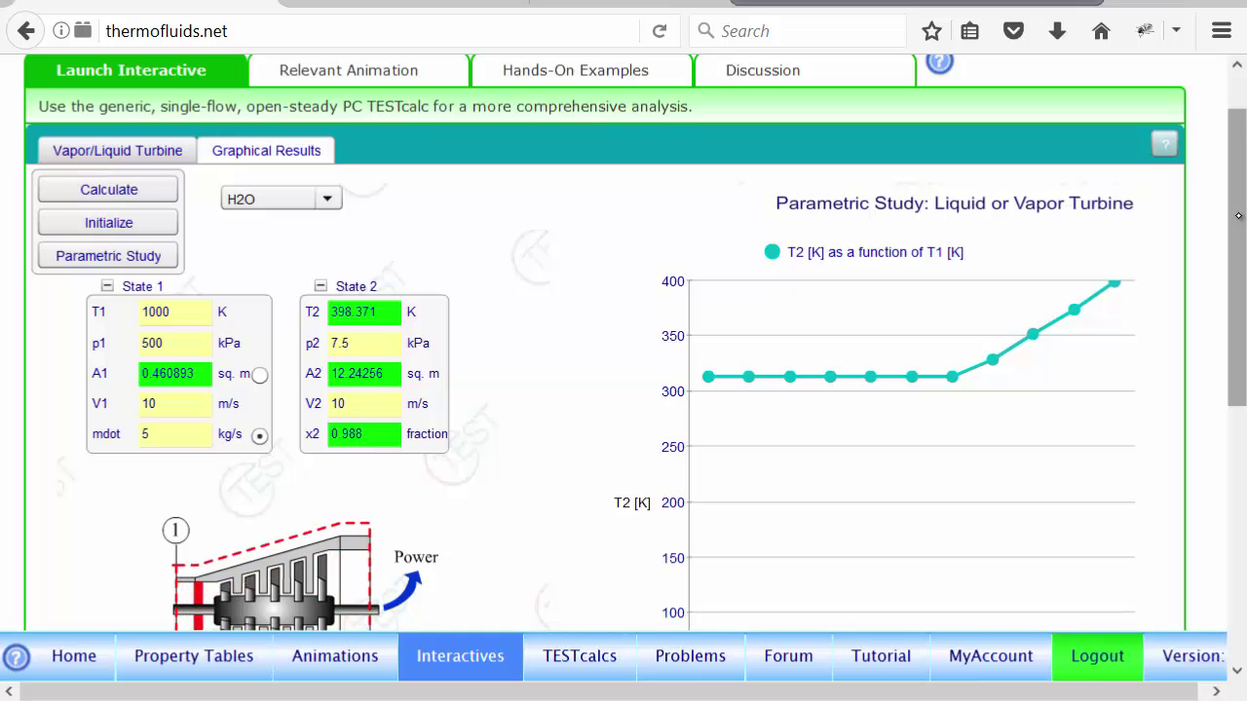
drag(1238, 216, 1240, 94)
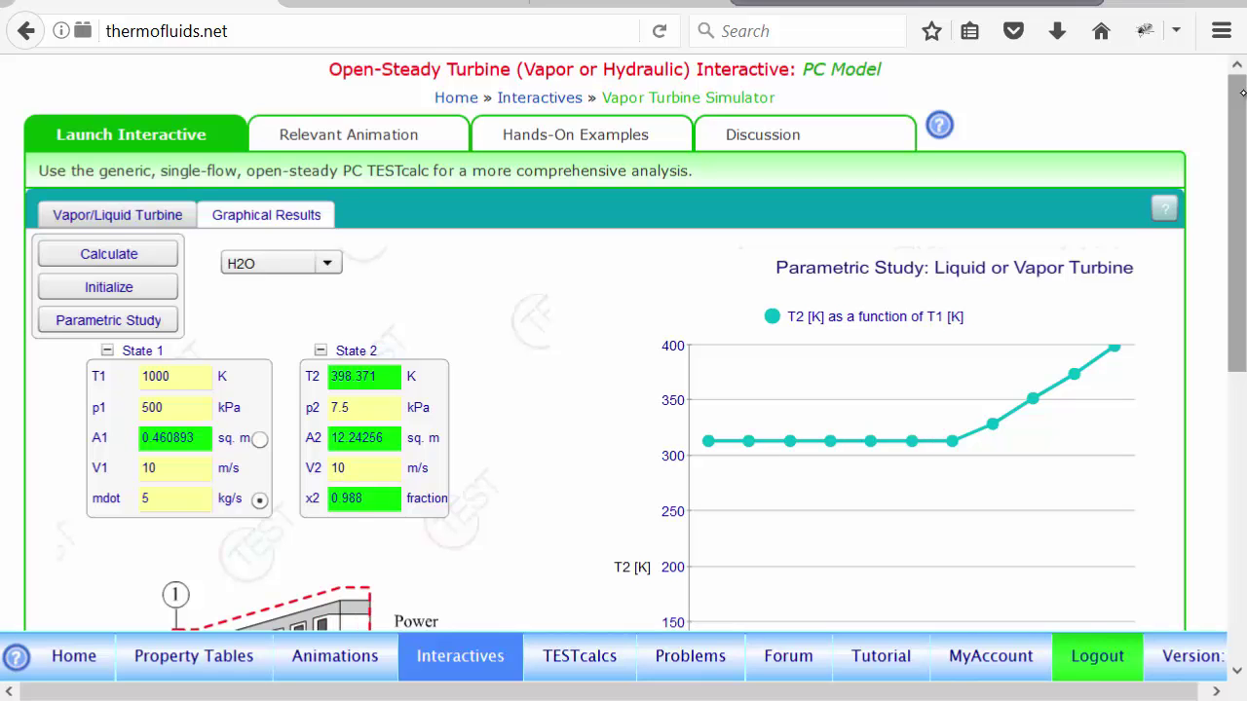
Return to the Interactives Map and open the Equilibrium Combustion interactive
click(464, 662)
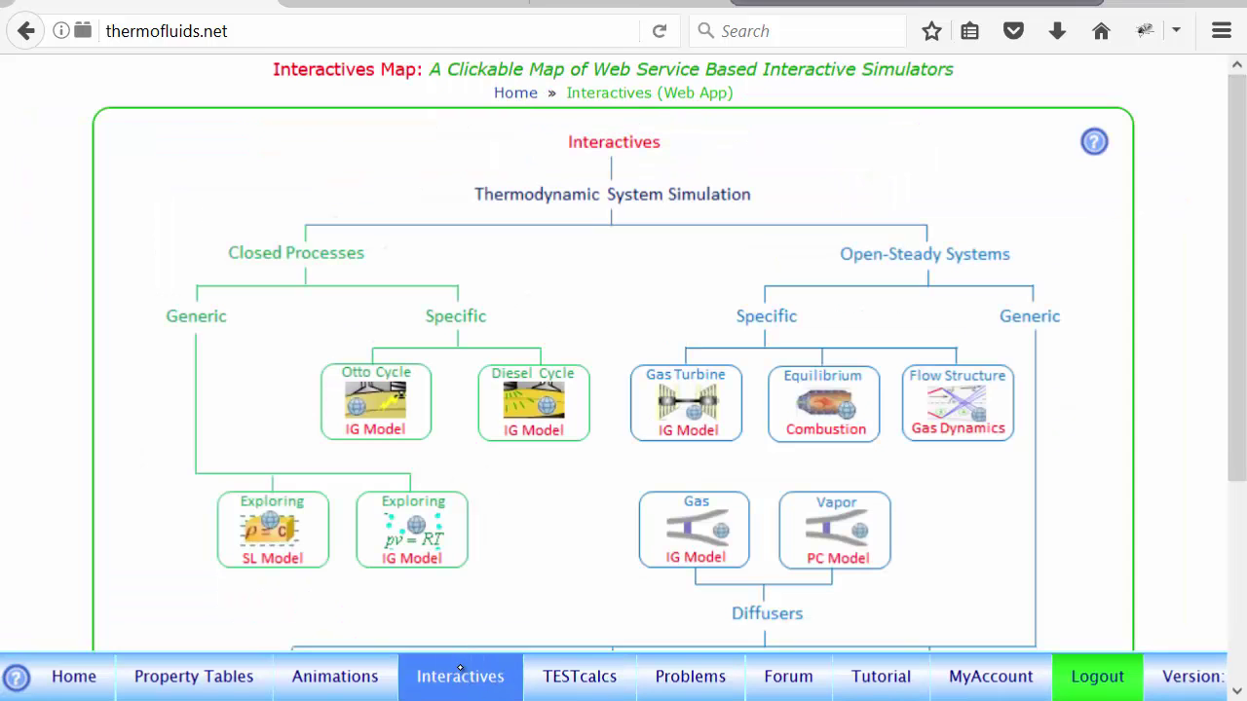
scroll(1234, 359, down, 2)
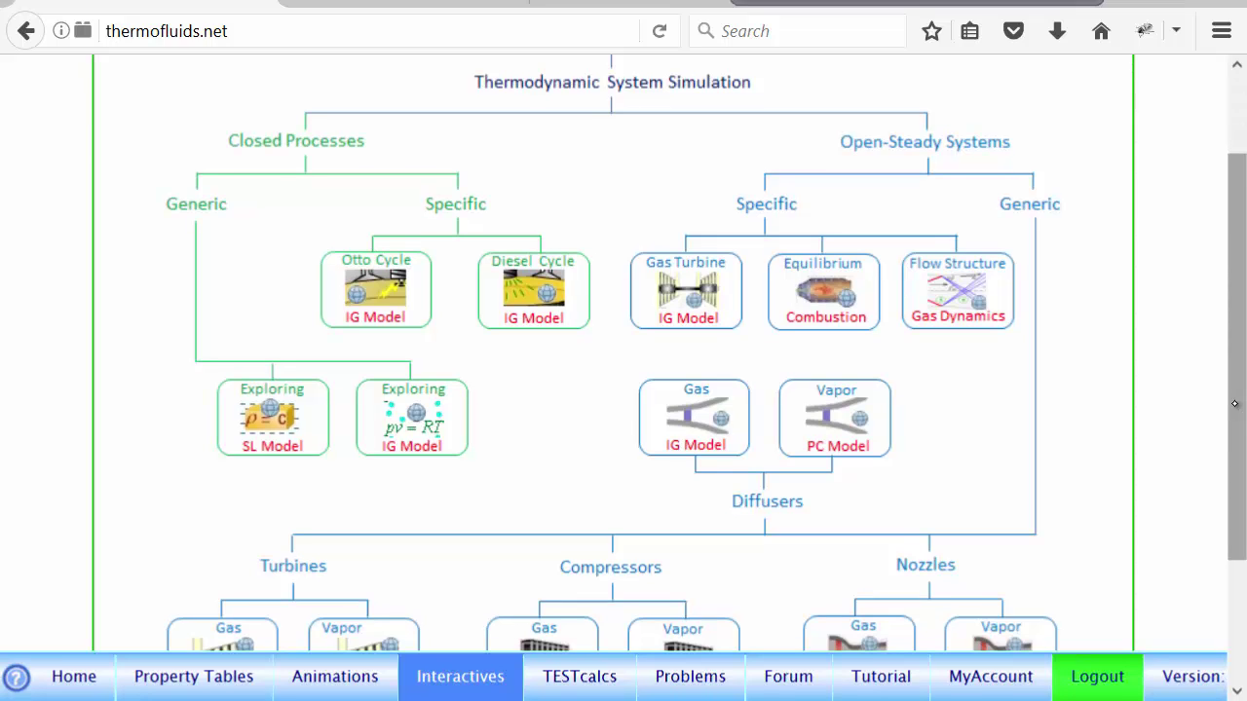
click(819, 283)
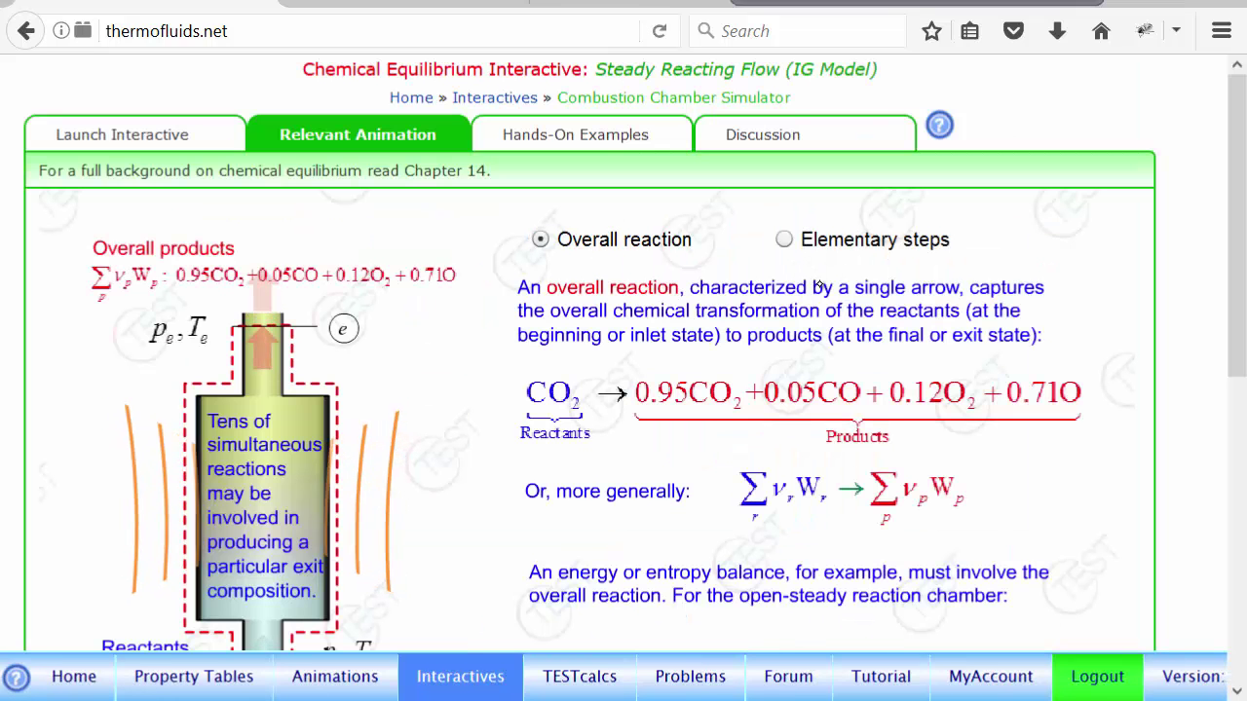
Launch the combustion chamber simulator, glance at Hands-On Examples, and return to the n-Octane setup
click(121, 142)
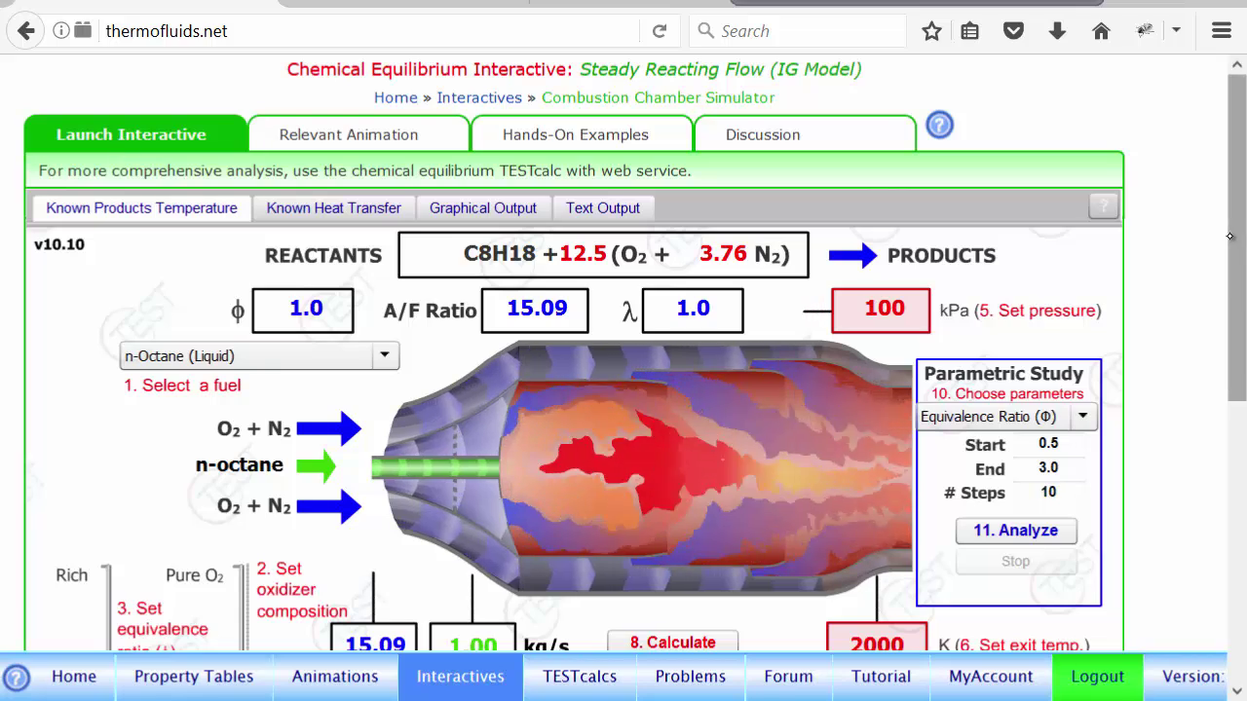
mouse_move(1240, 232)
mouse_down()
mouse_move(1239, 320)
mouse_move(1239, 240)
mouse_up()
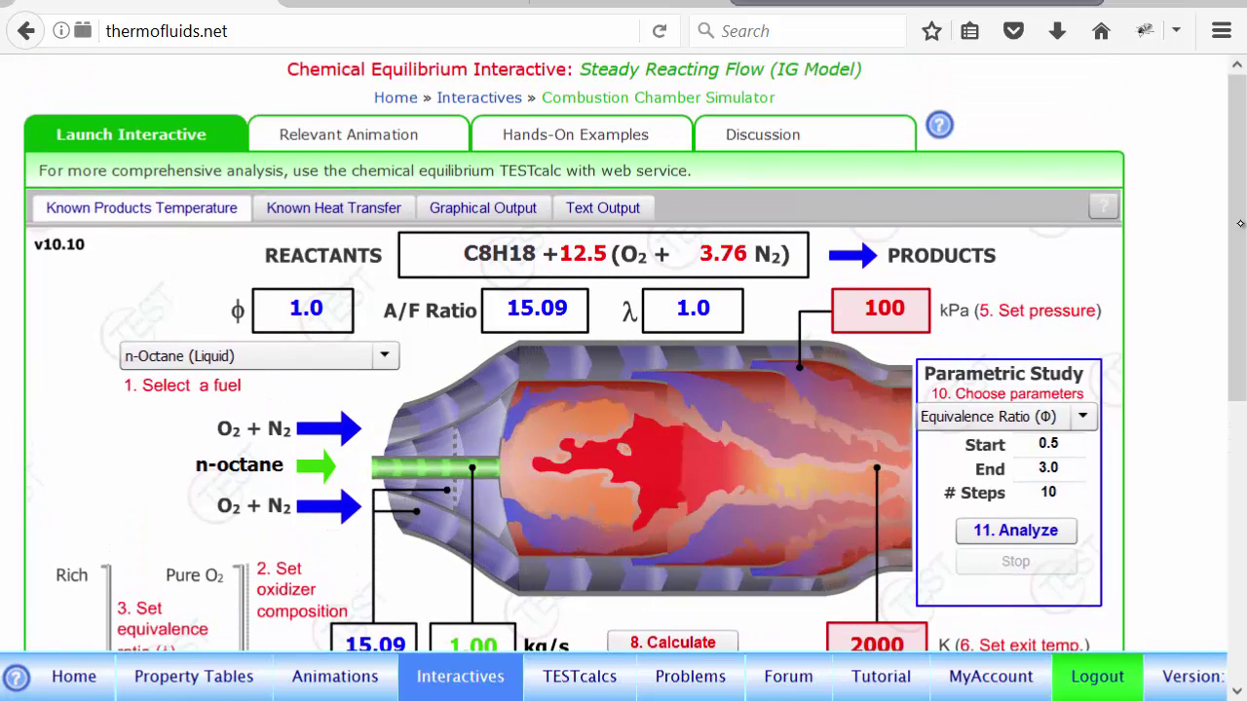
click(580, 137)
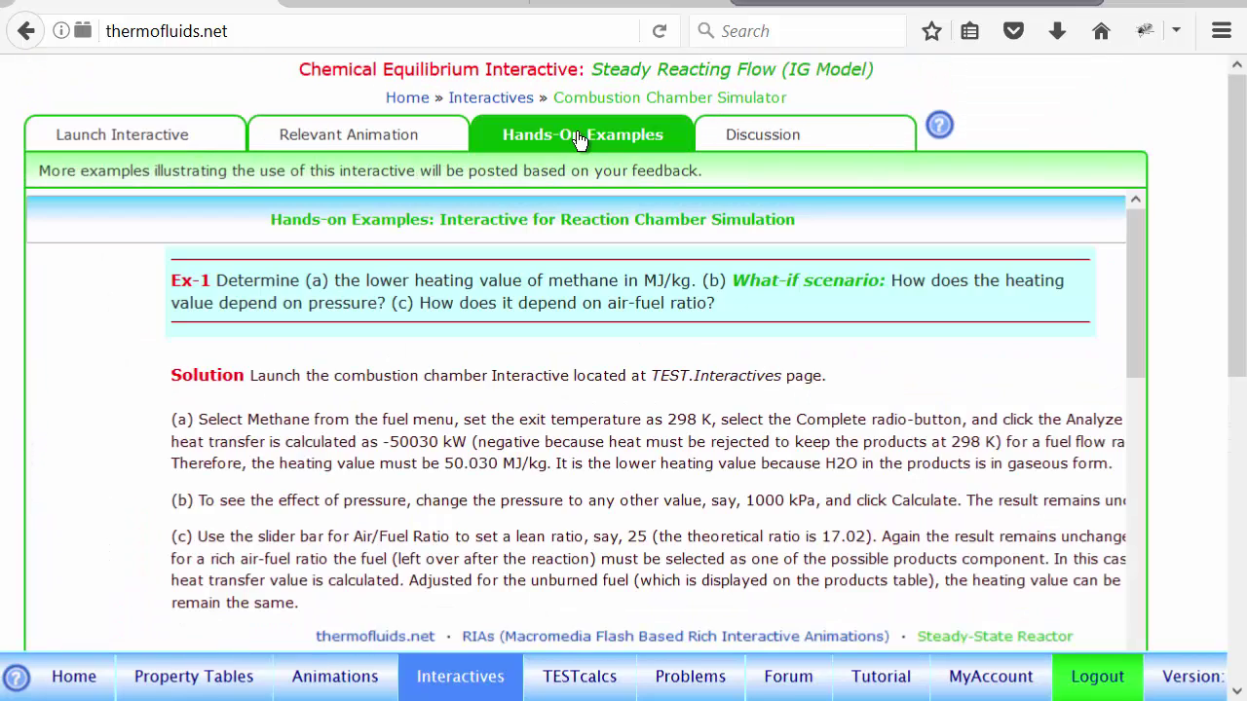
drag(1233, 230, 1237, 156)
click(139, 145)
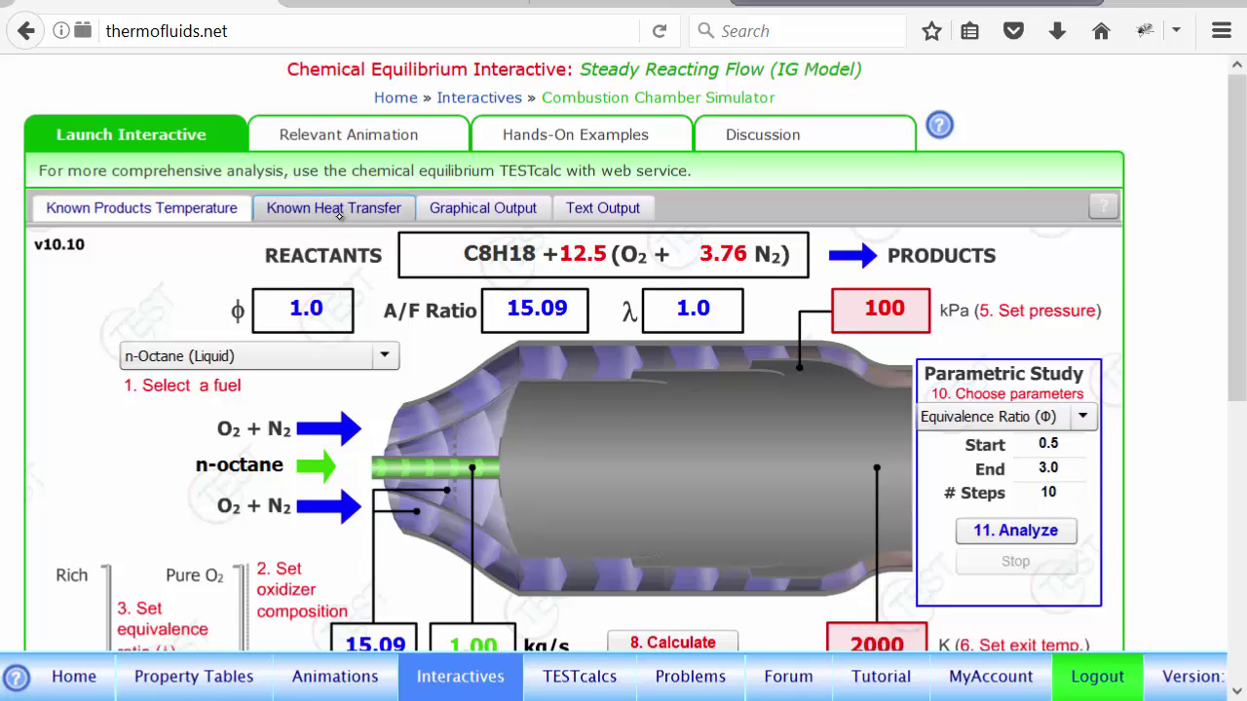
Switch to Known Heat Transfer and choose Methane as the fuel, giving A/F ratio 17.12
click(342, 213)
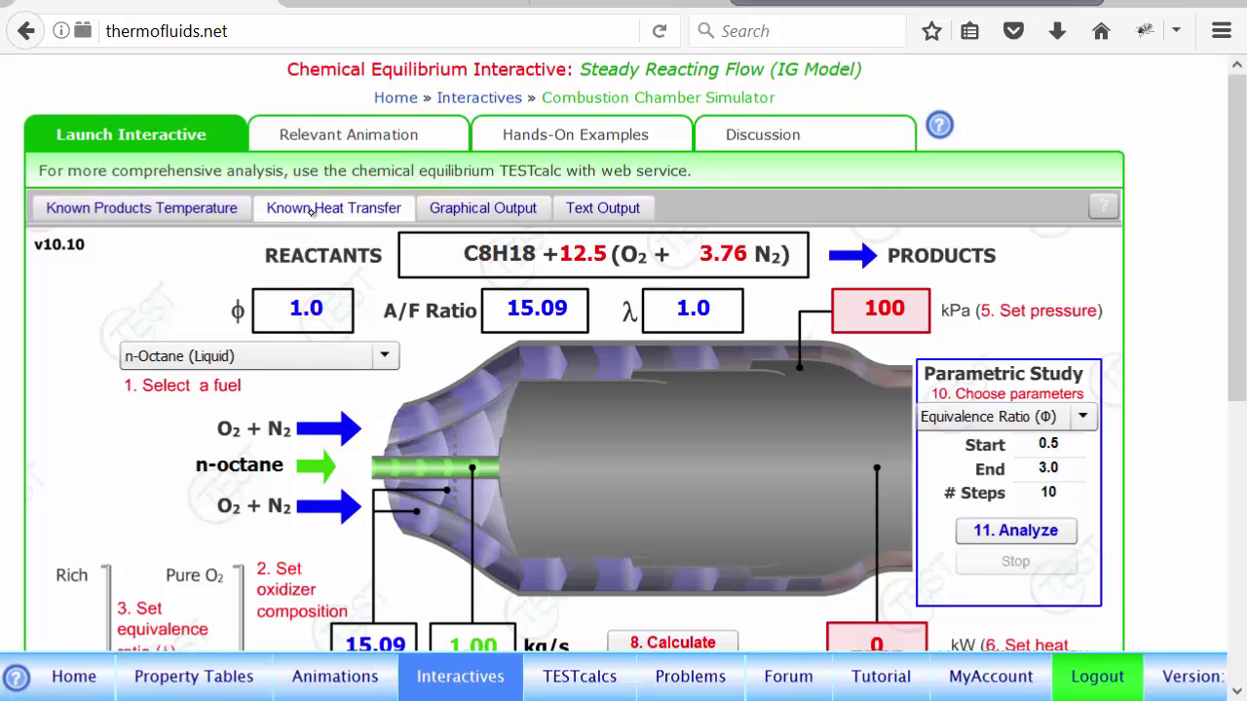
click(385, 357)
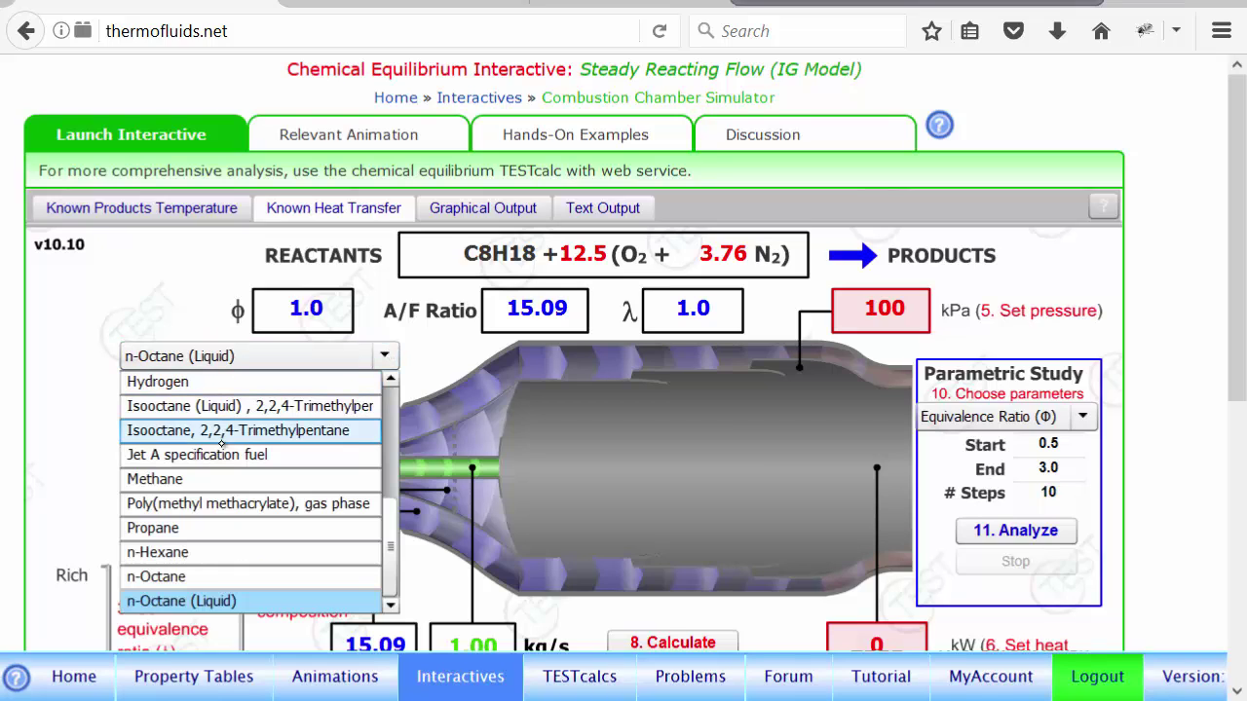
click(212, 481)
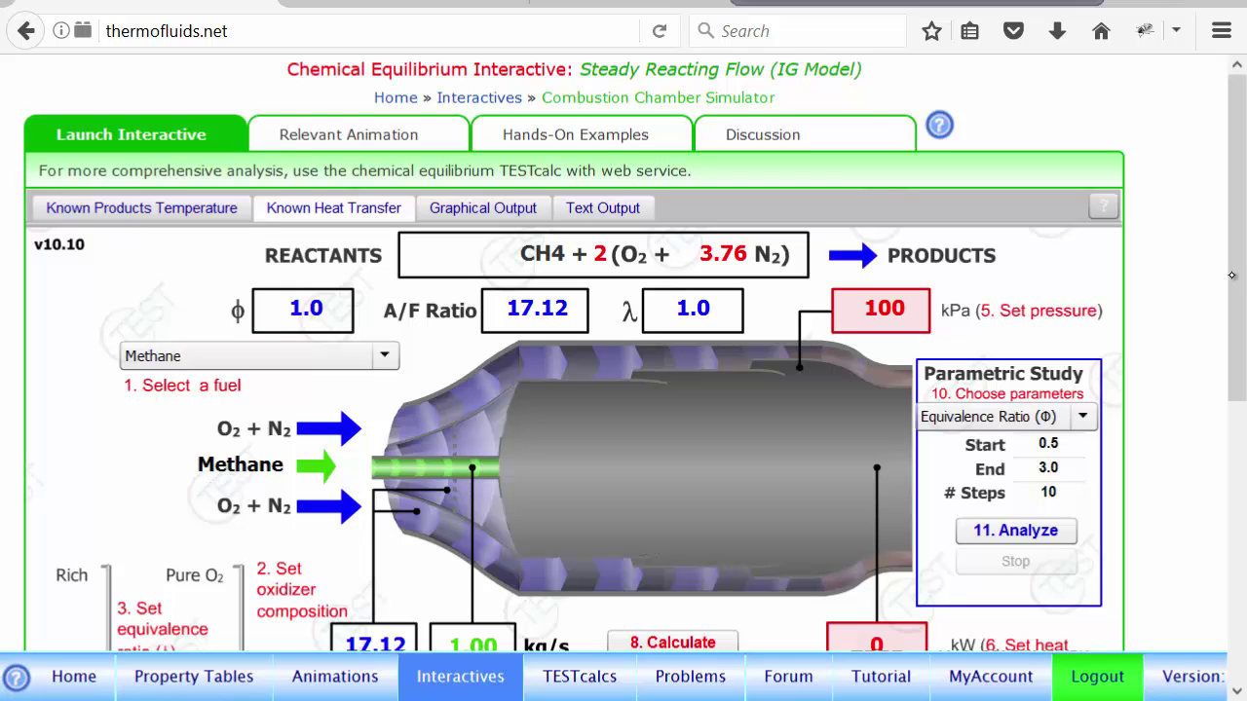
drag(1231, 275, 1231, 397)
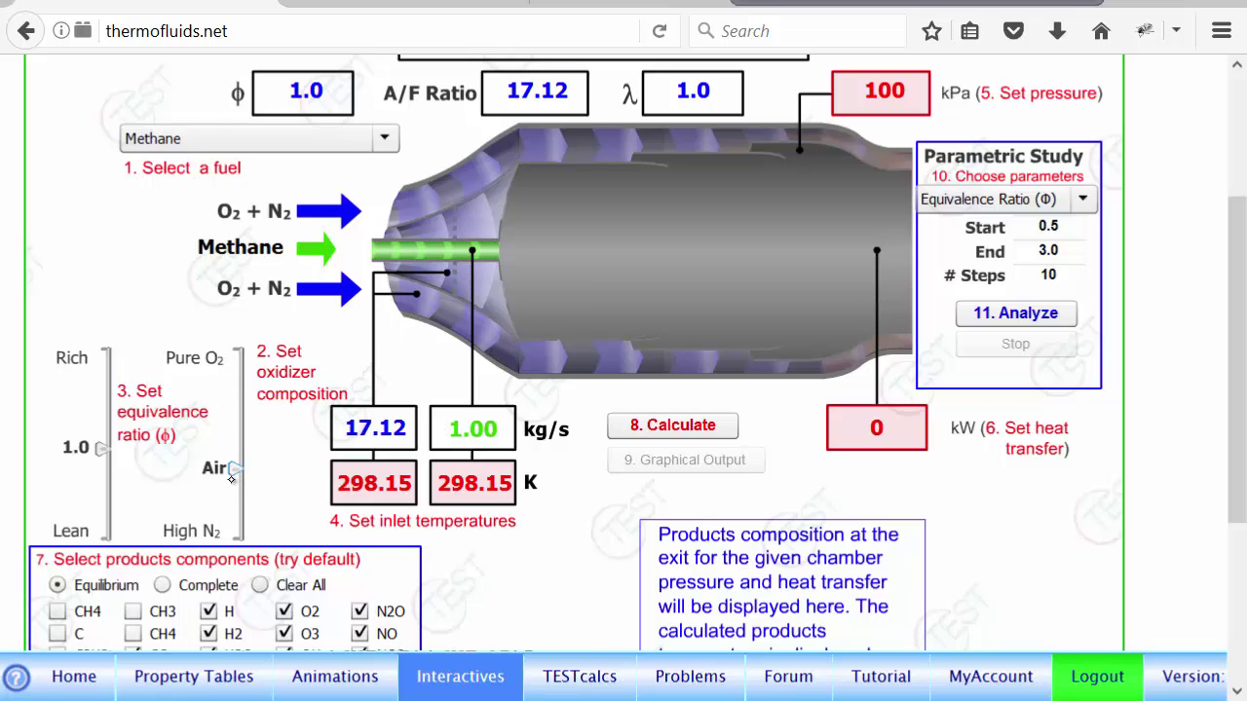
Try other oxidizer compositions, then set the oxidizer back to Air
mouse_move(234, 468)
mouse_down()
mouse_move(234, 430)
mouse_move(233, 497)
mouse_move(232, 356)
mouse_move(234, 502)
mouse_move(234, 352)
mouse_move(236, 534)
mouse_move(234, 468)
mouse_up()
drag(1237, 290, 1237, 204)
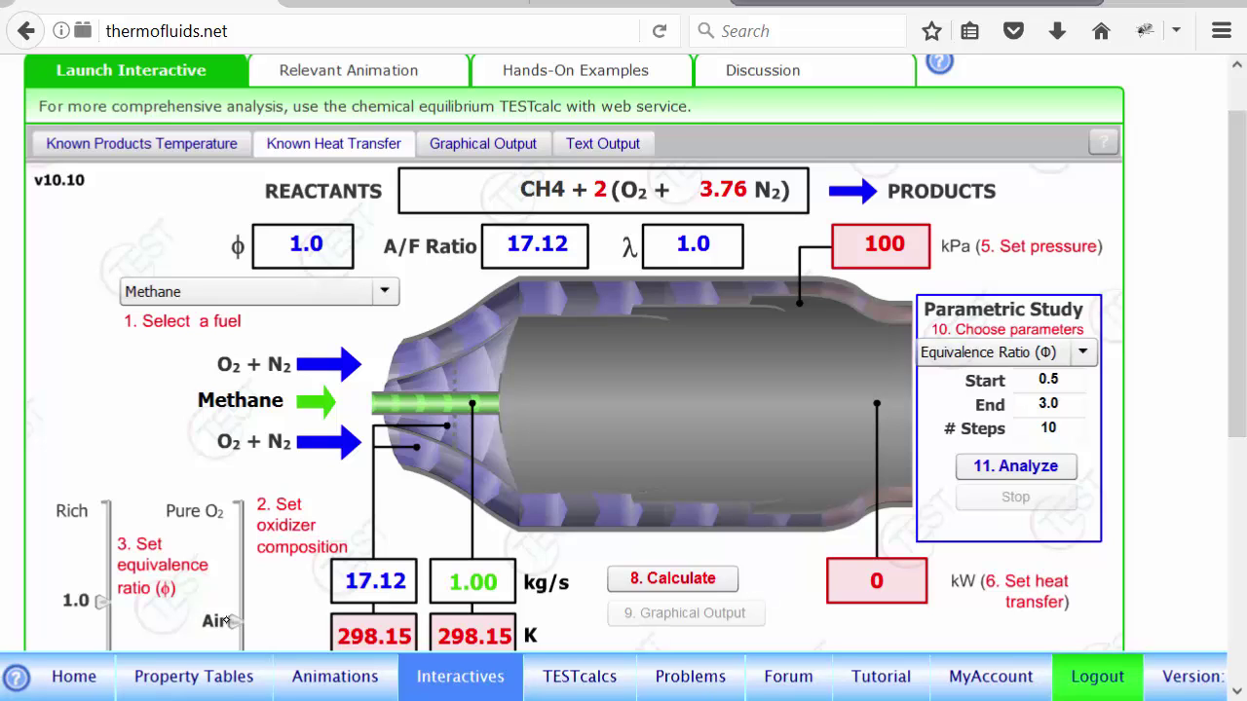
mouse_move(235, 621)
mouse_down()
mouse_move(236, 582)
mouse_move(234, 623)
mouse_up()
drag(1229, 256, 1229, 327)
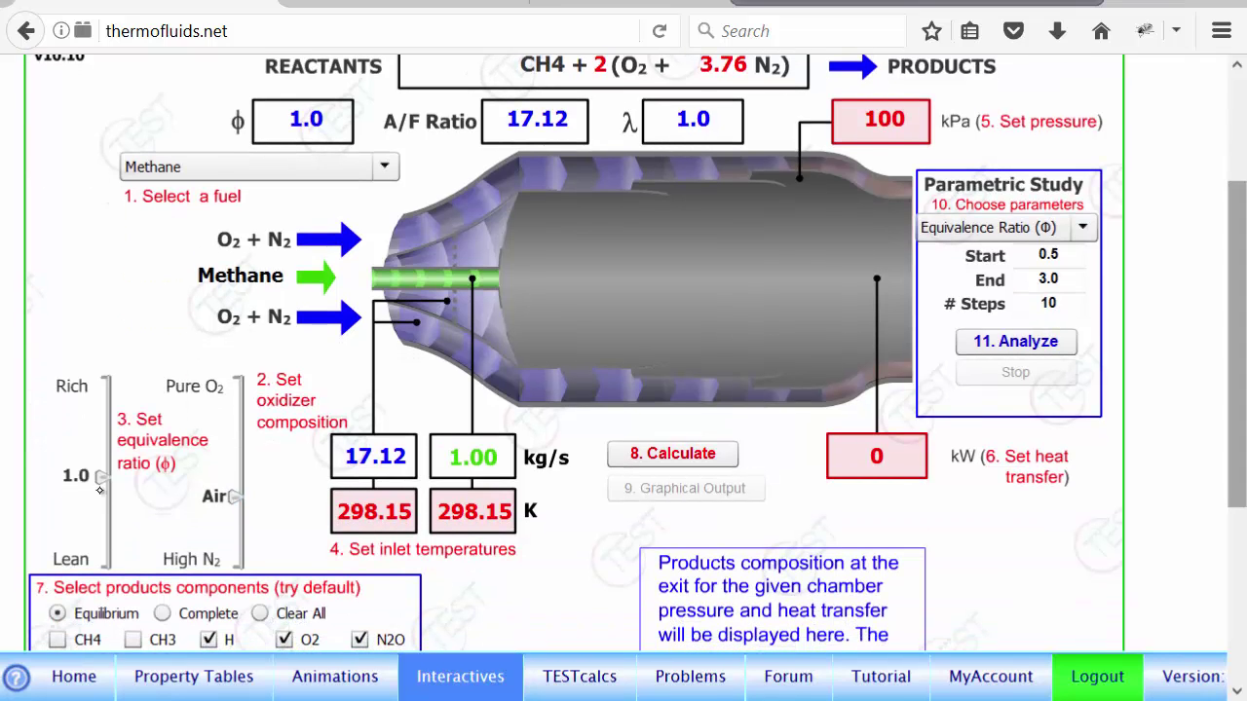
Set equivalence ratio to 0.85 at 100 kPa, giving A/F 20.12 and λ 1.18
mouse_move(101, 484)
mouse_down()
mouse_move(102, 434)
mouse_move(100, 496)
mouse_move(101, 415)
mouse_move(101, 544)
mouse_move(99, 493)
mouse_up()
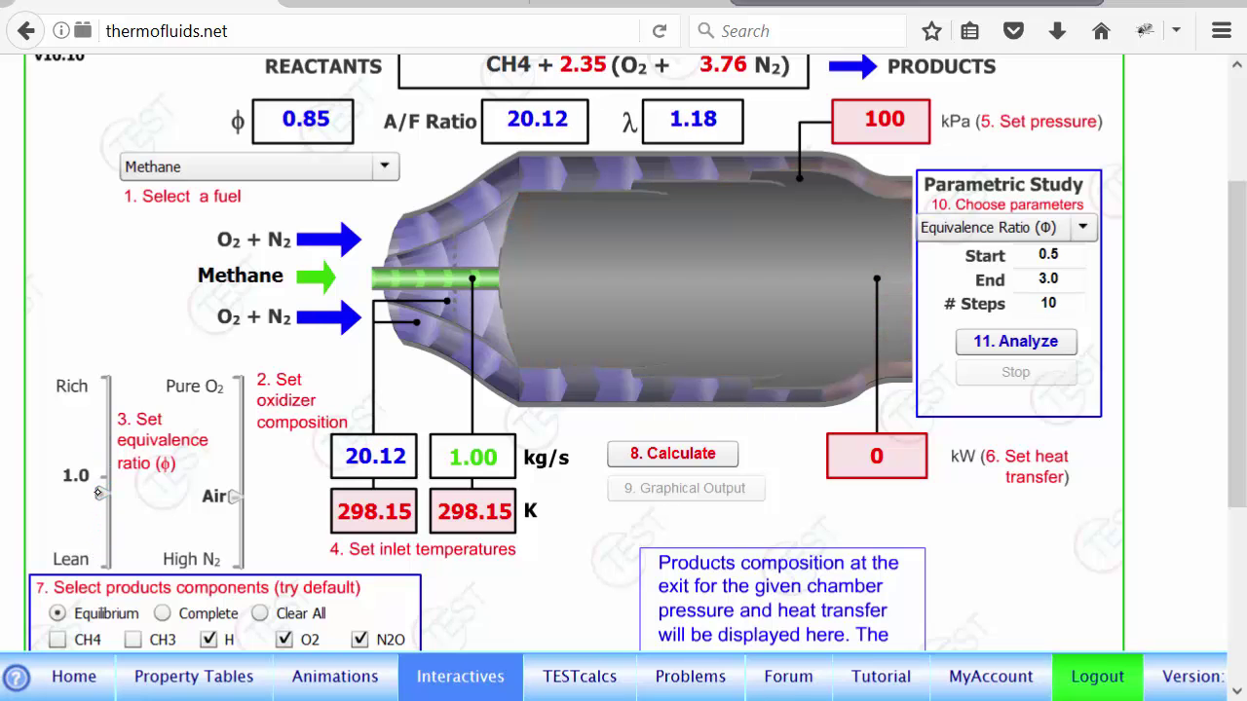
drag(1235, 323, 701, 282)
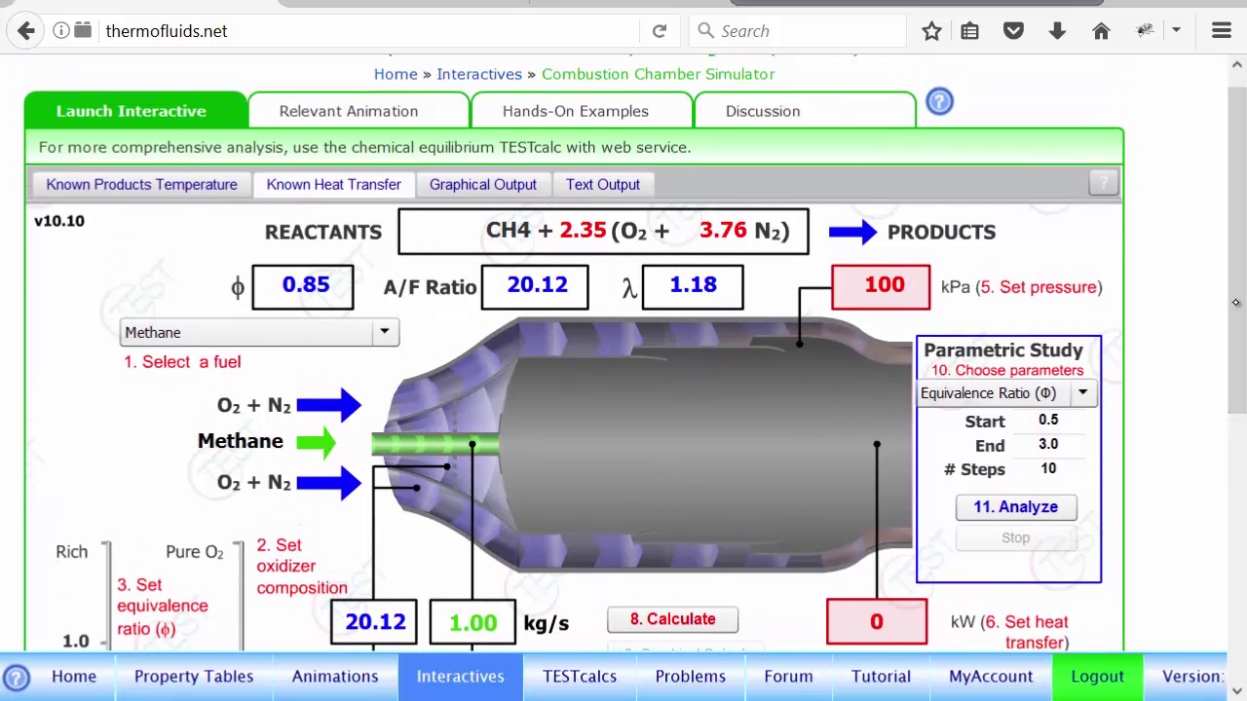
drag(1235, 303, 1225, 399)
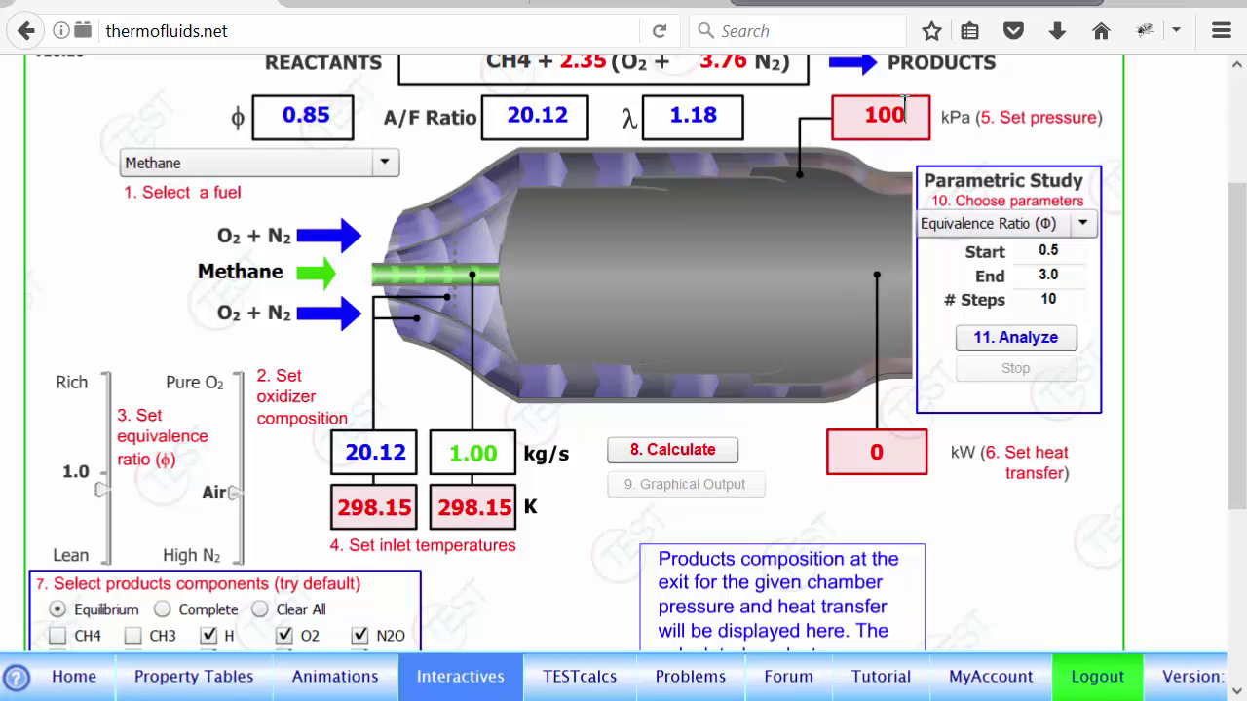
drag(905, 109, 875, 113)
key(Home)
drag(1235, 410, 1230, 530)
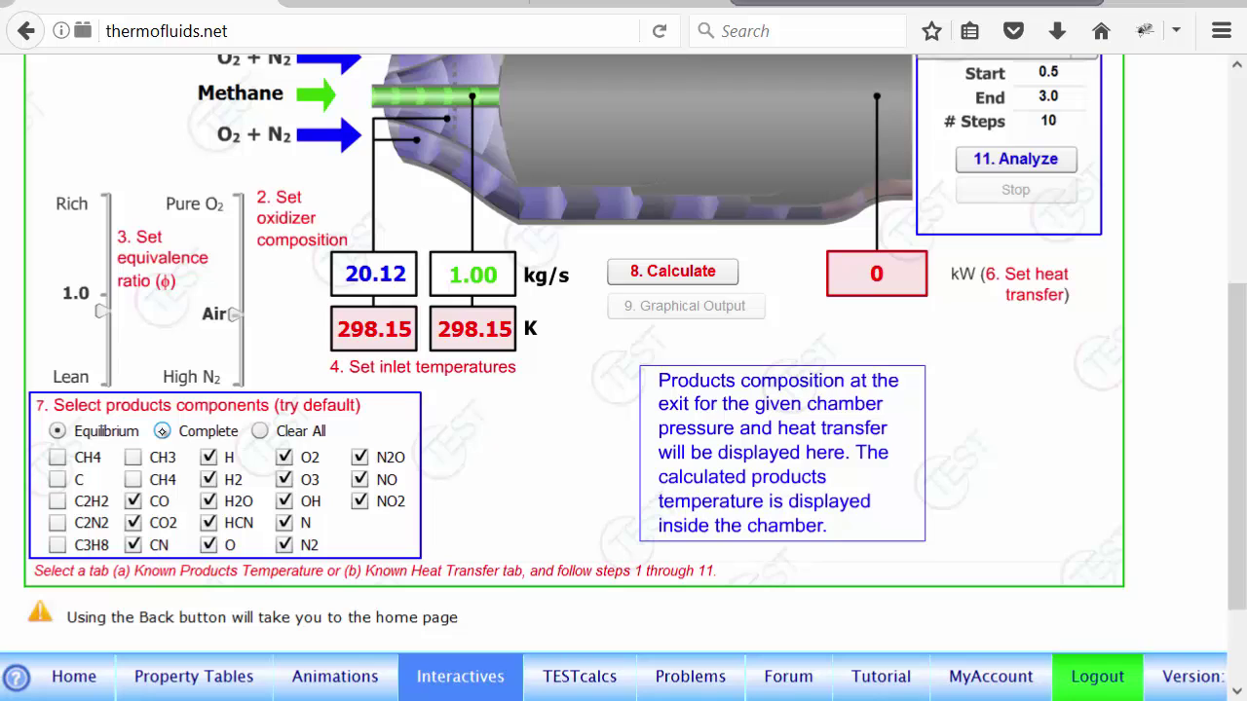
Calculate complete-combustion products with O2, giving 2097 K, then restore Equilibrium products
click(163, 431)
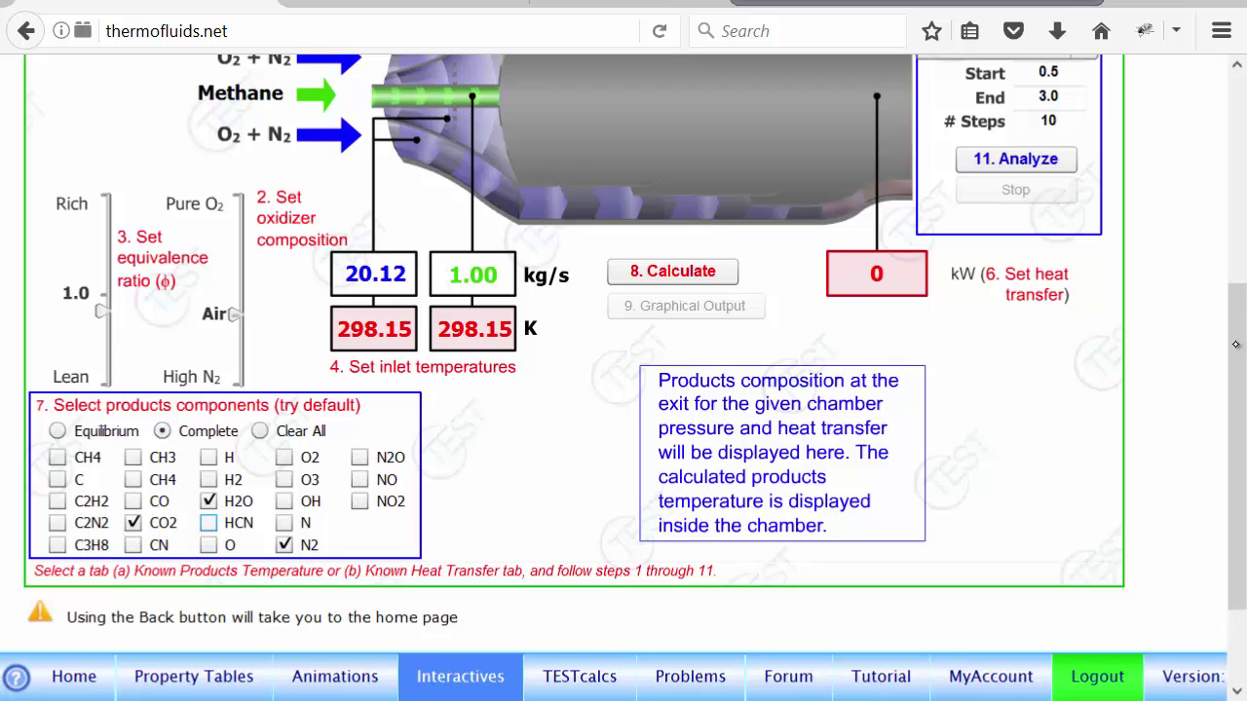
drag(1235, 344, 1233, 375)
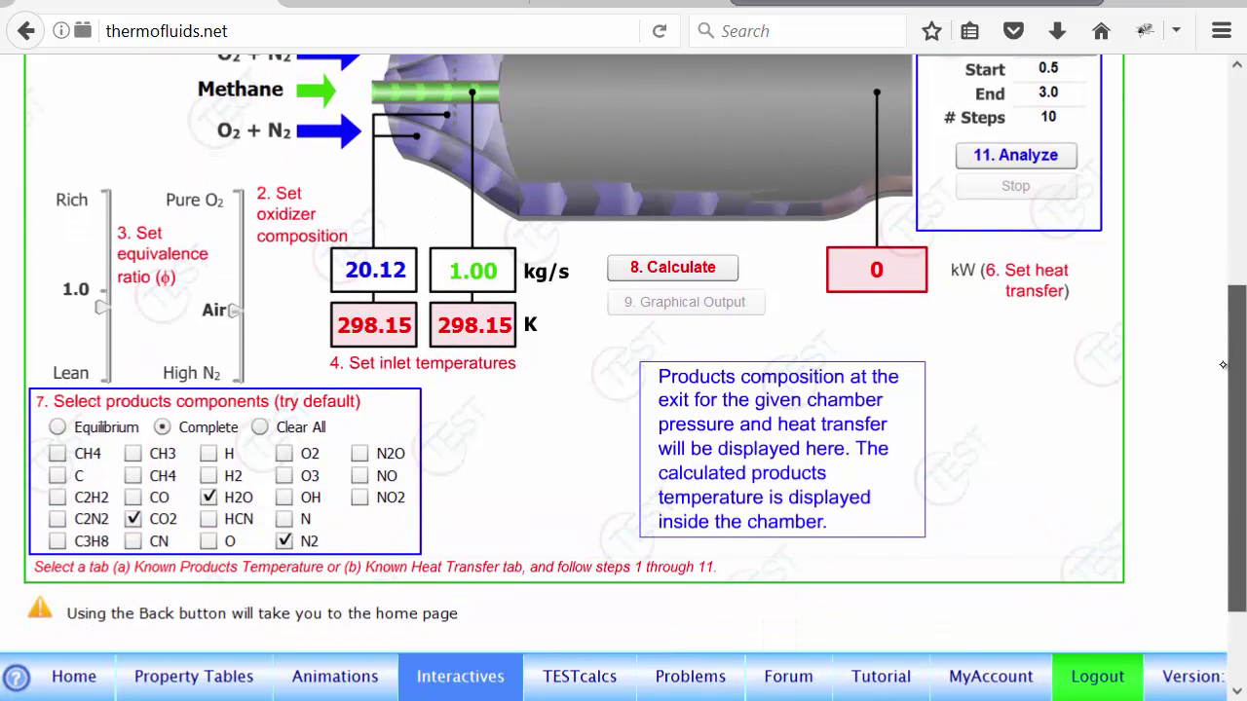
click(283, 452)
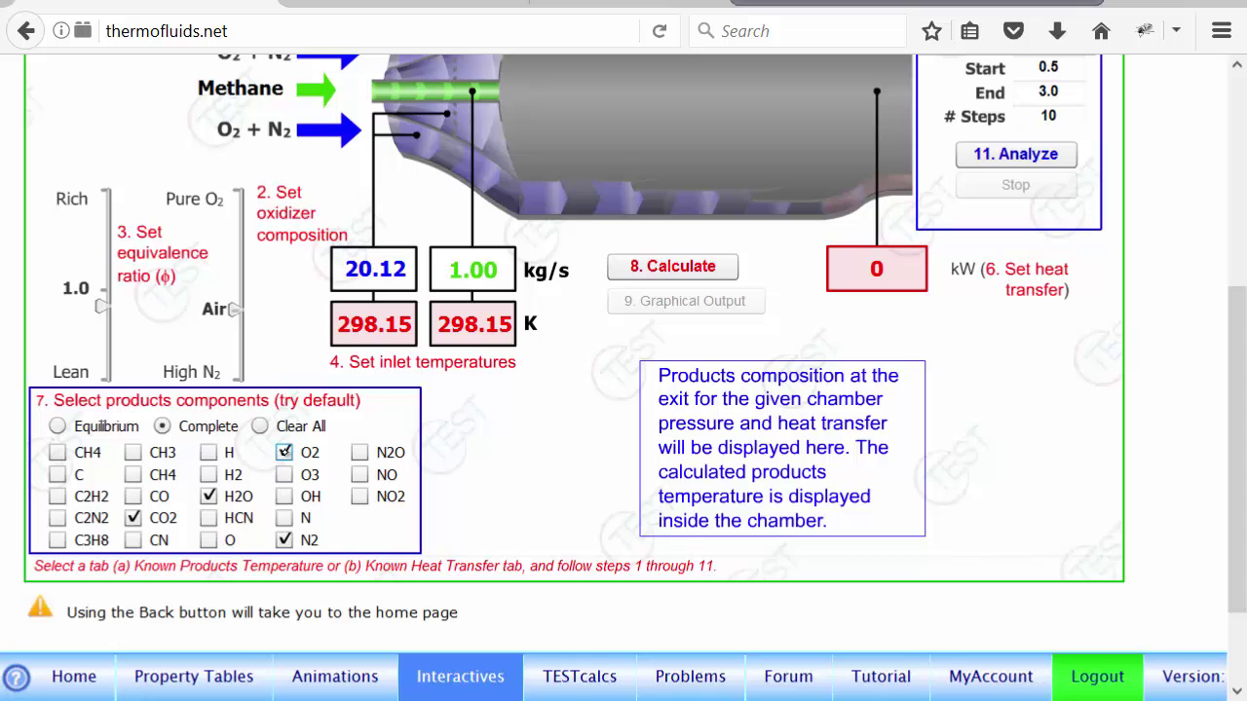
drag(1231, 365, 1232, 313)
click(679, 373)
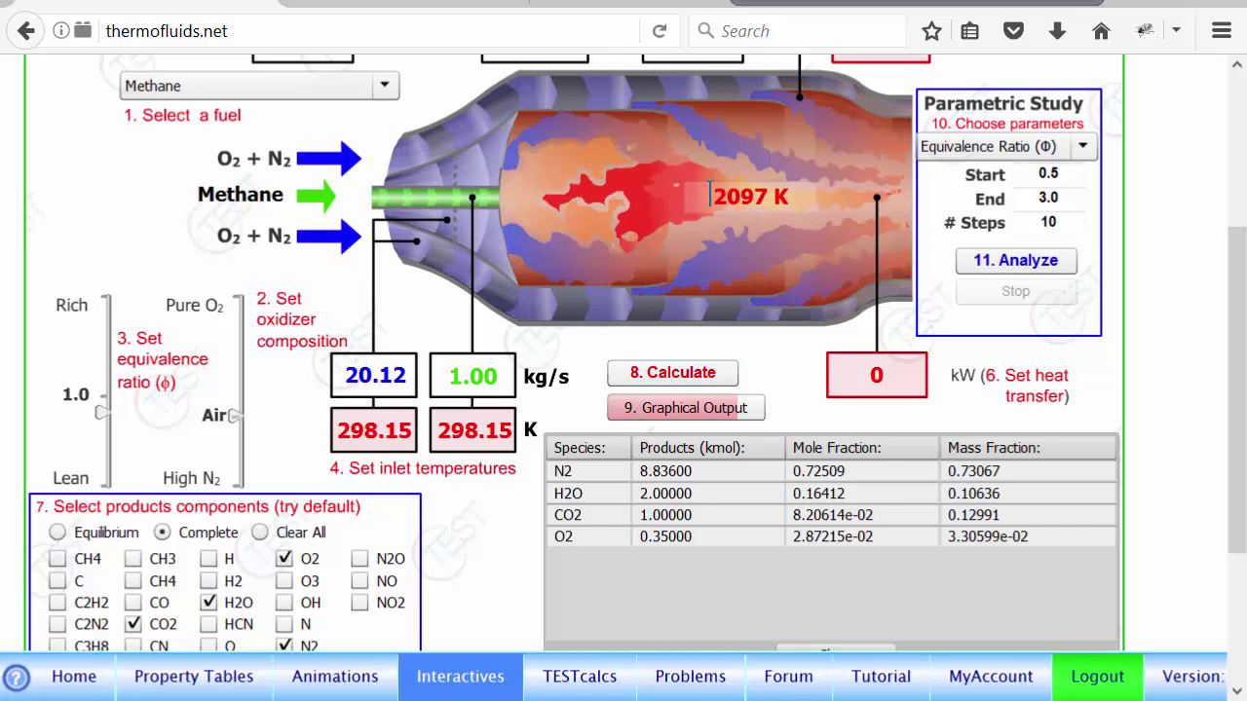
drag(712, 196, 793, 193)
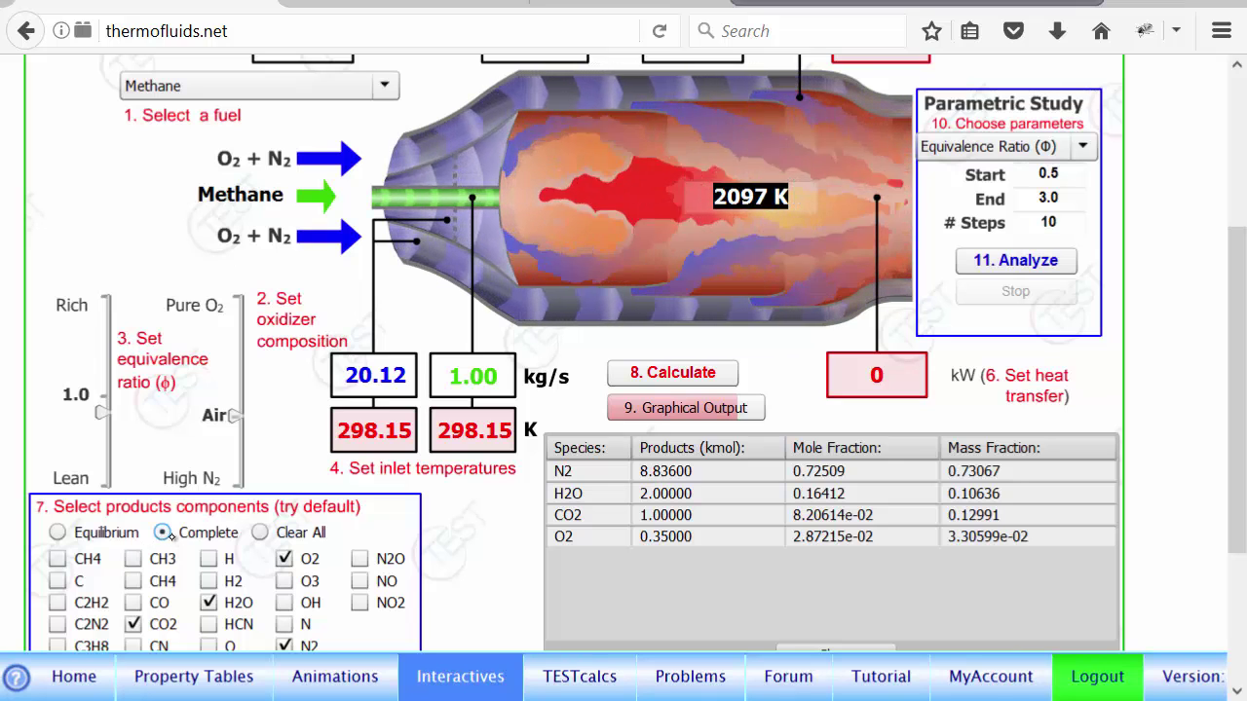
click(58, 532)
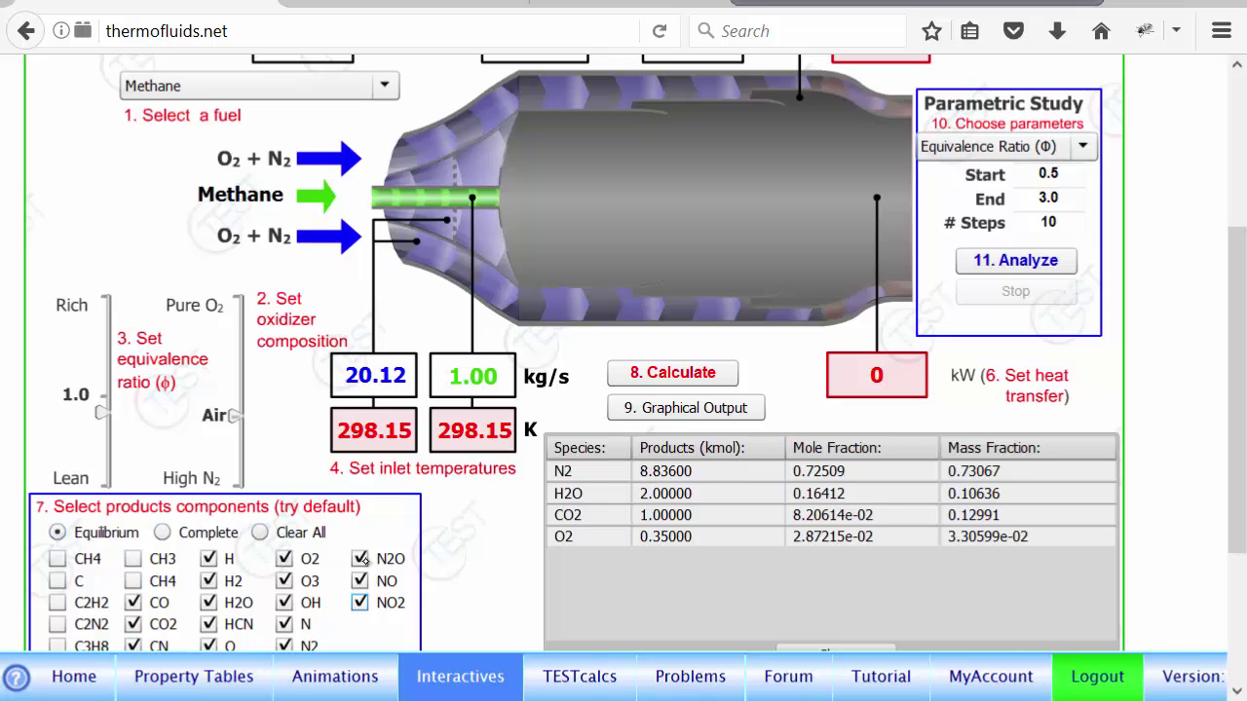
Compute the equilibrium products and review them: 2068 K, NO 4.08255e-02 and CO 1.37052e-02 kmol
click(689, 371)
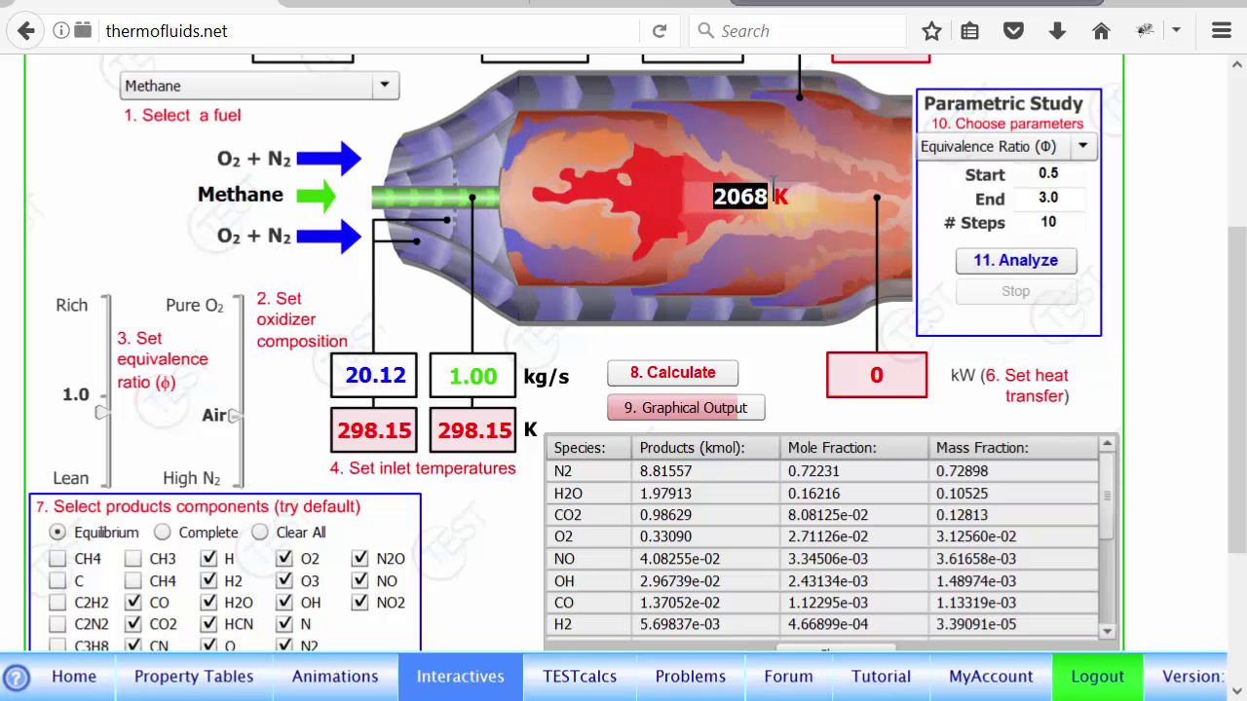
scroll(1229, 340, down, 2)
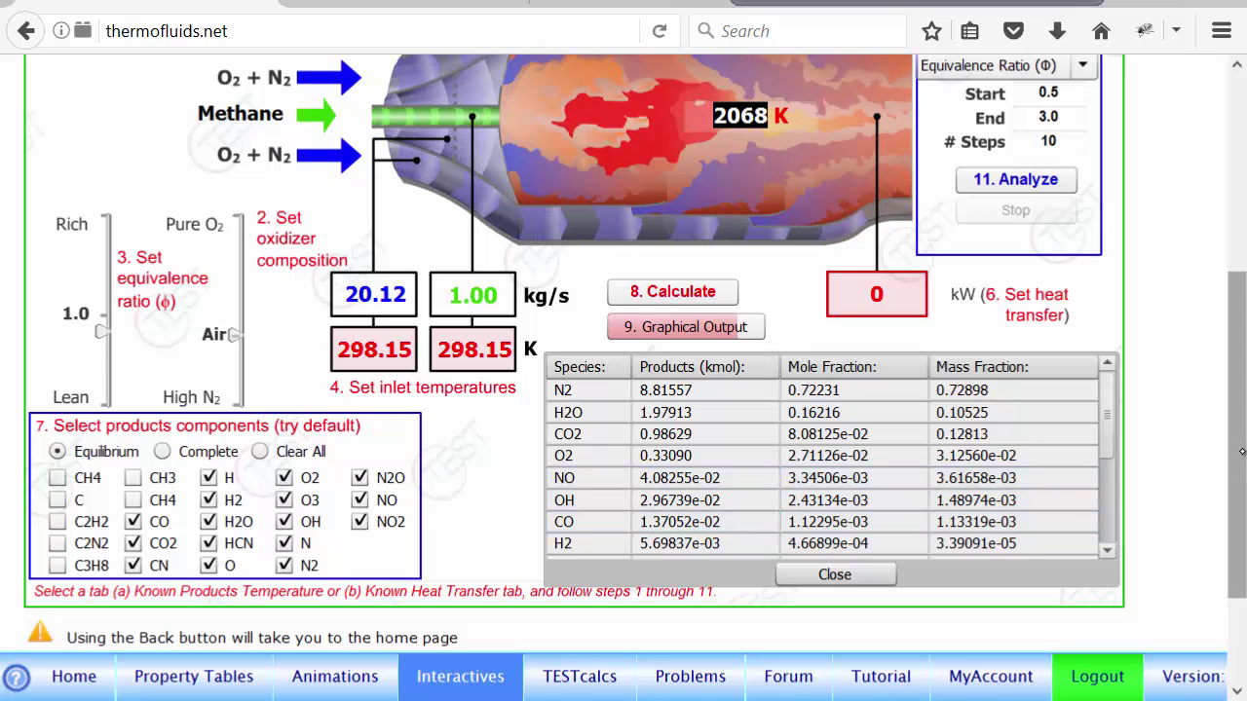
drag(1239, 454, 1235, 391)
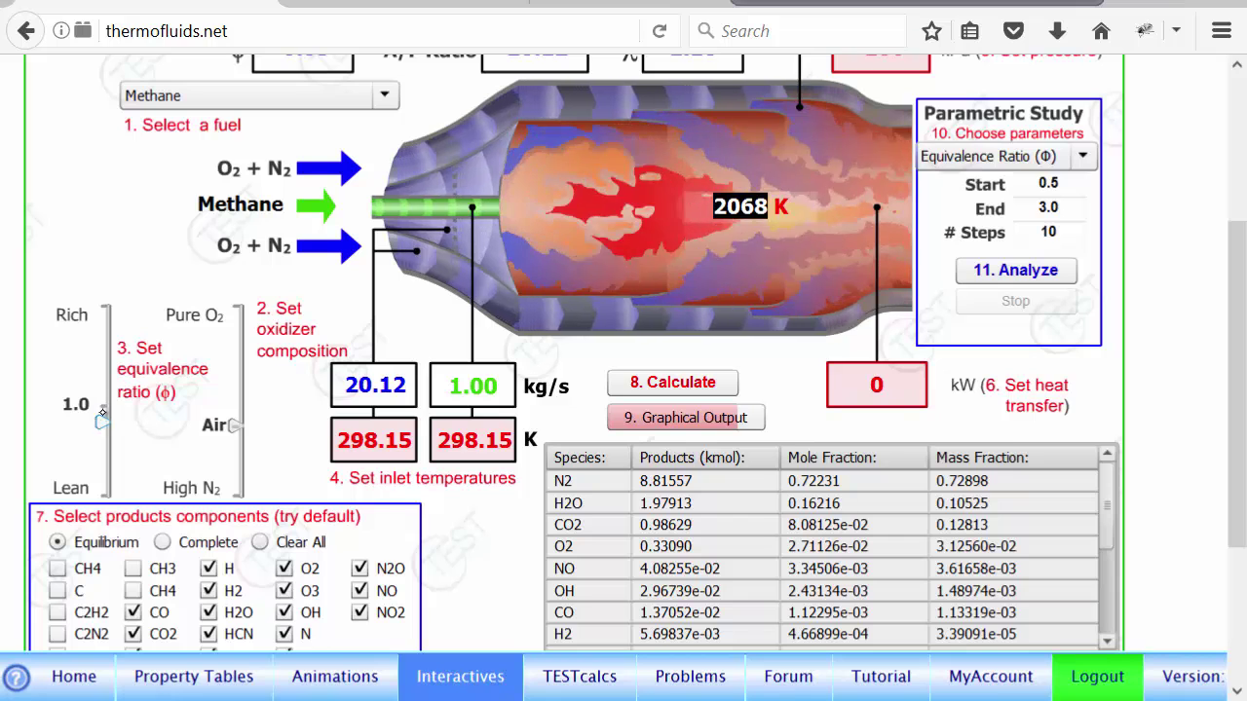
Set the equivalence ratio to 1.0 and recalculate: 2174 K, with N2 at 6.54123 kmol
drag(102, 417, 101, 390)
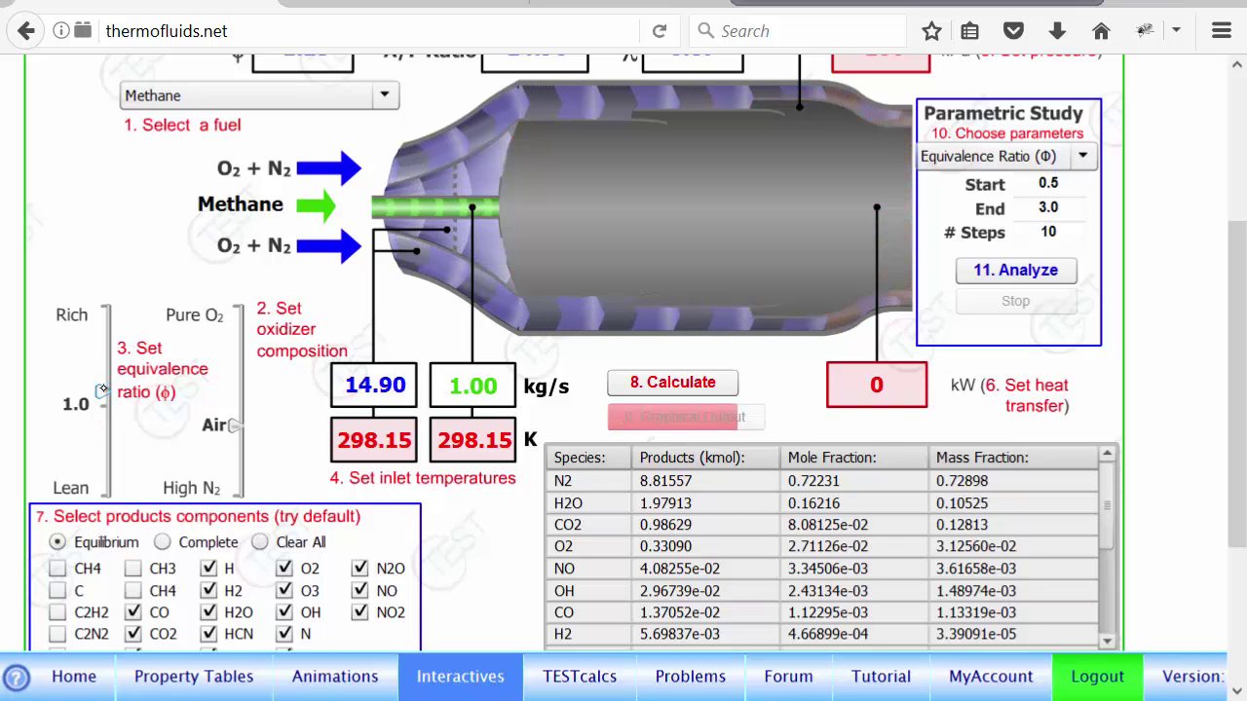
click(687, 384)
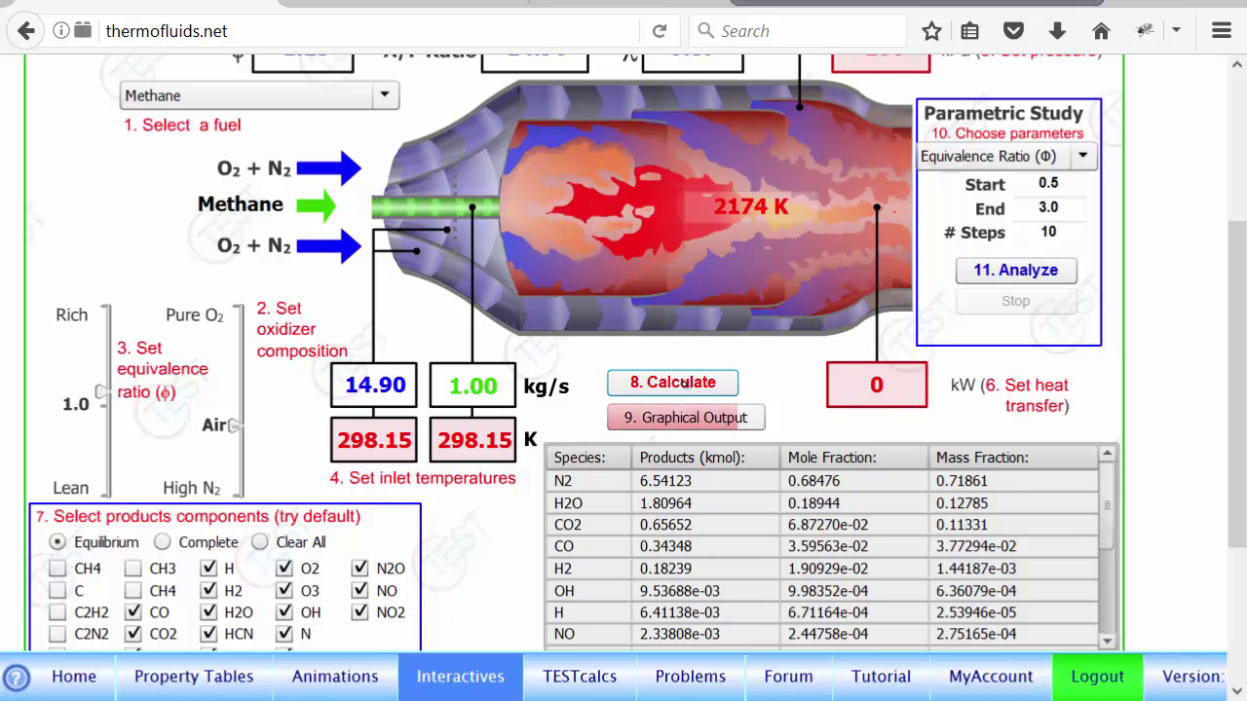
drag(1237, 324, 1236, 382)
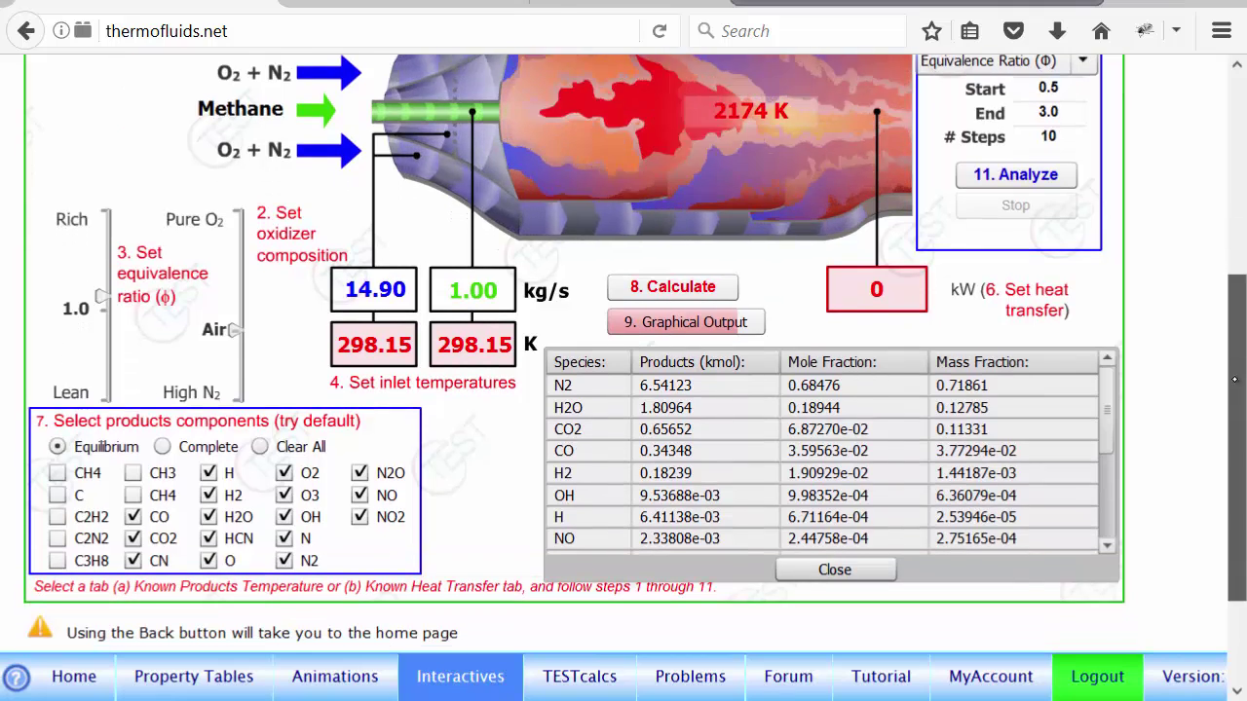
click(650, 451)
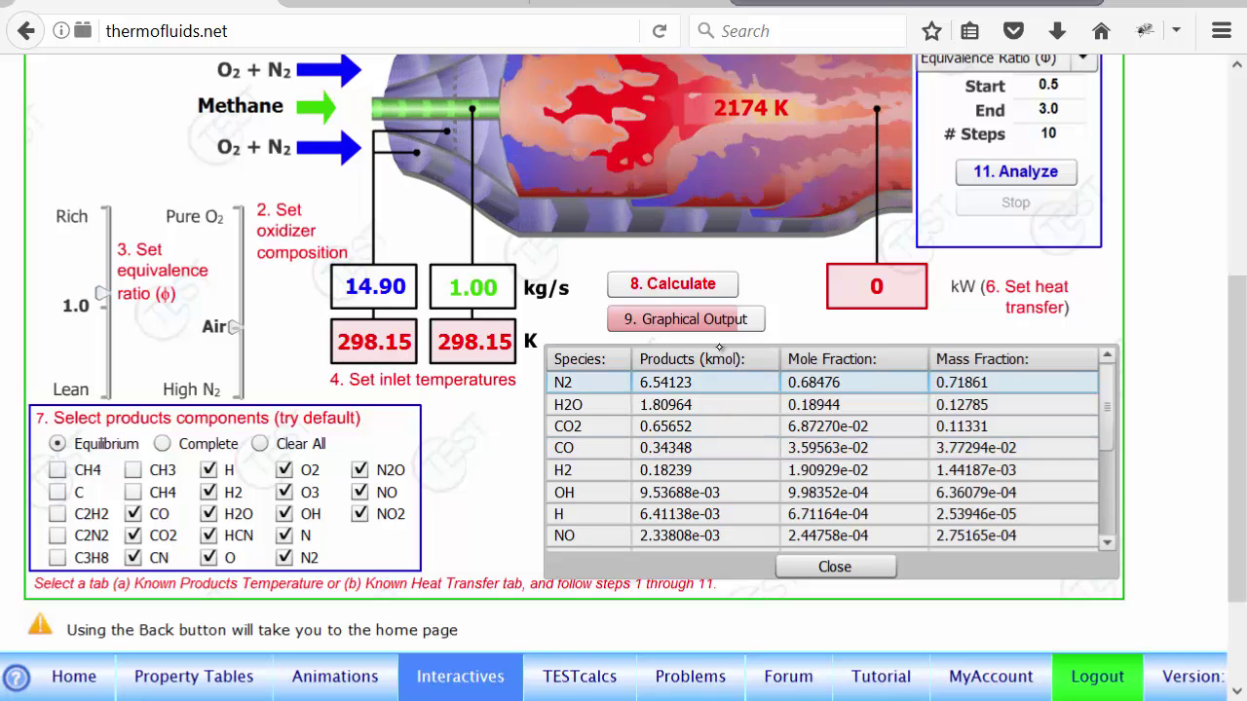
Display the bar and pie charts of the 2174 K methane combustion products
click(715, 317)
scroll(715, 318, down, 4)
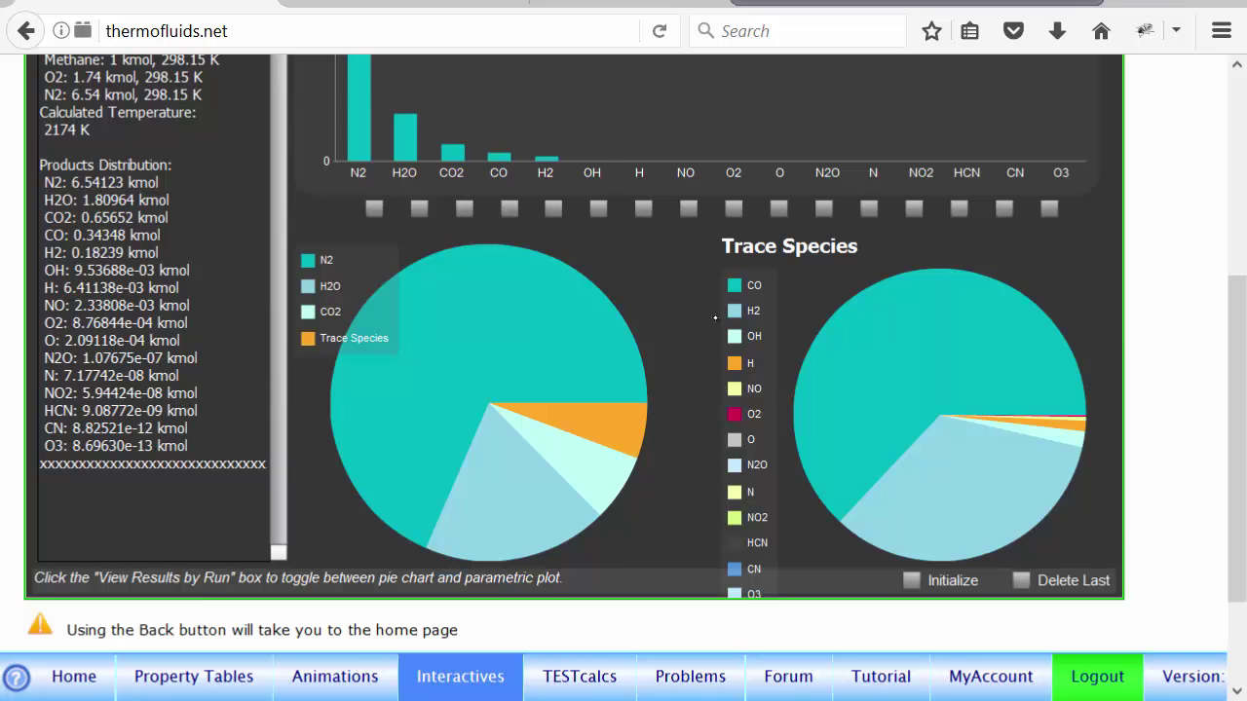
drag(1237, 328, 1239, 71)
Launch the High Speed Nozzle Flow Simulator from the Interactives map
click(487, 99)
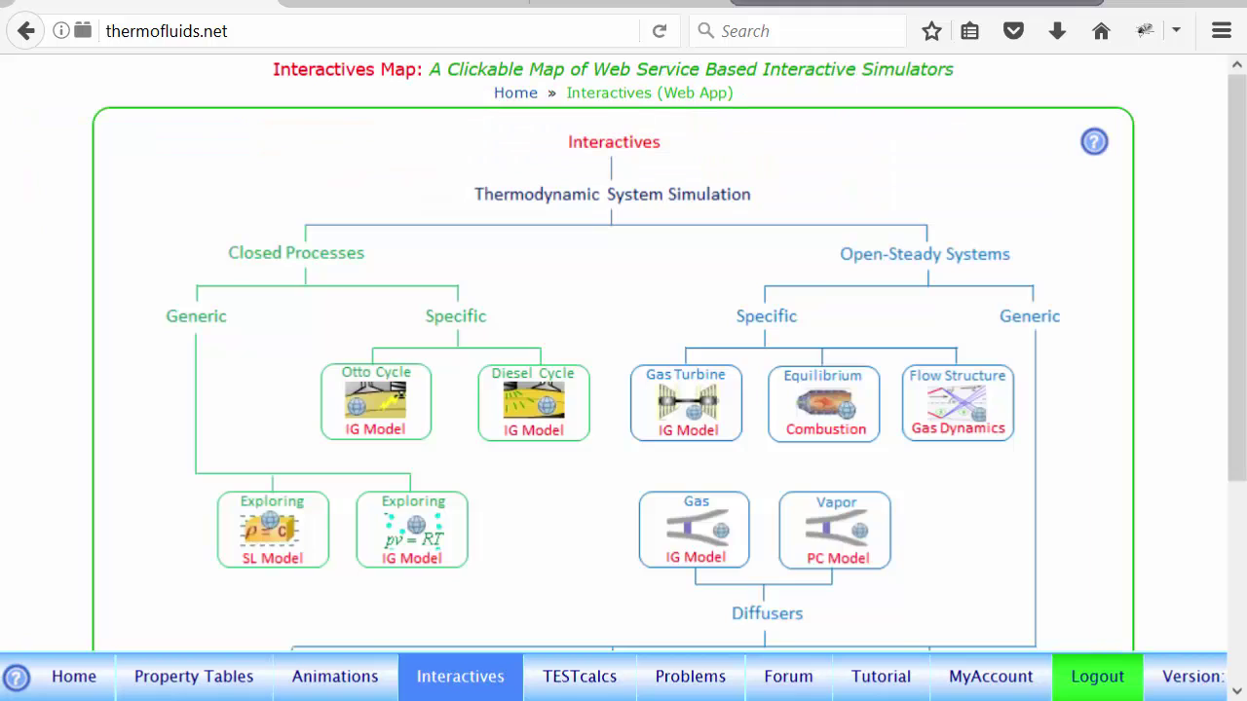
click(963, 407)
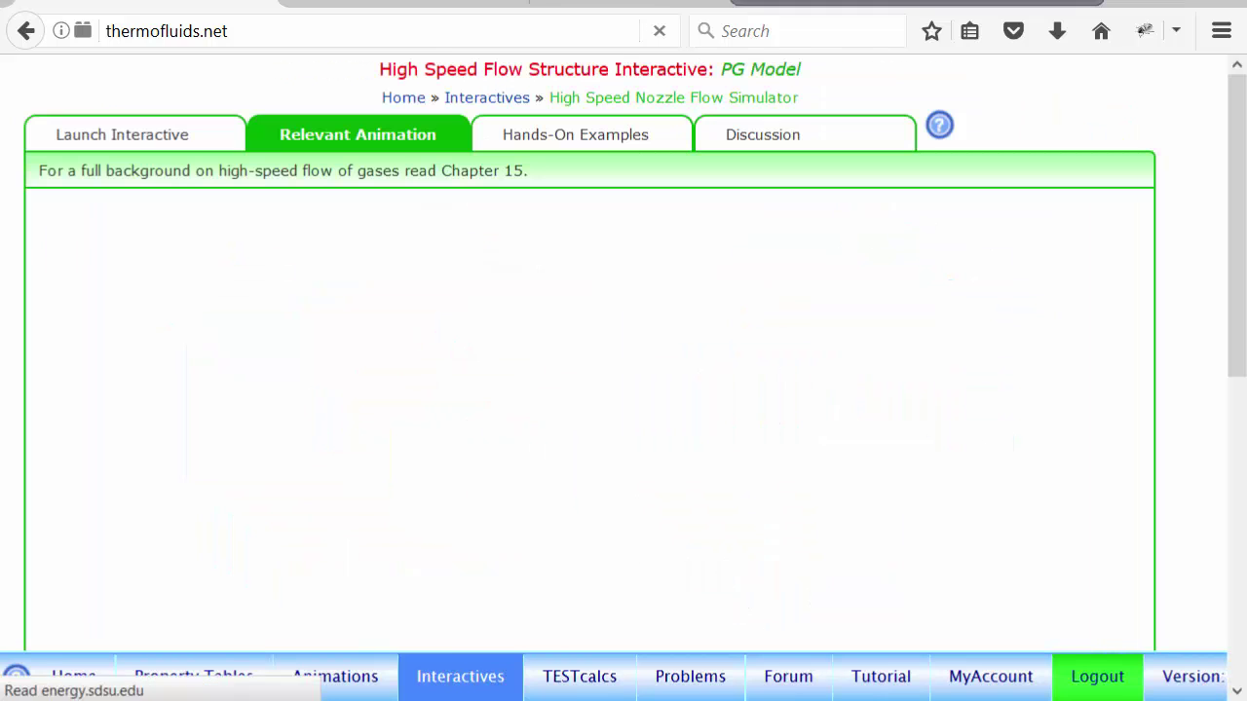
click(127, 136)
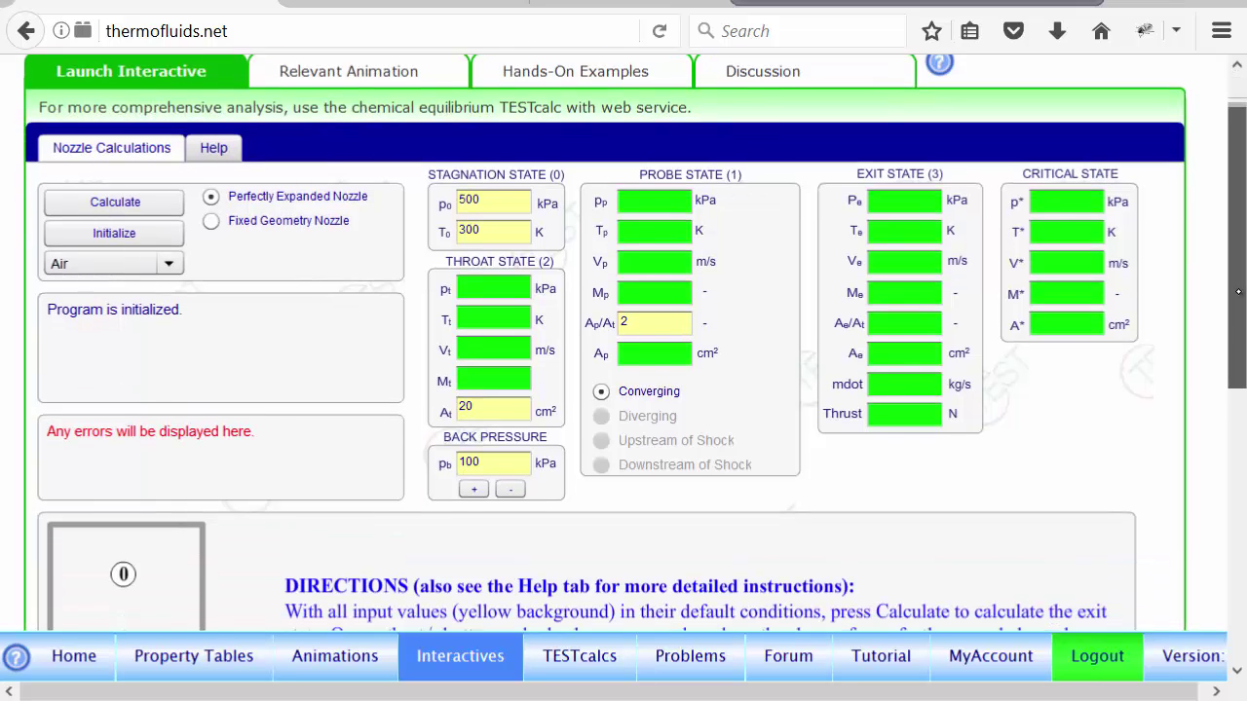
Select a fixed-geometry nozzle and view its Mach reflection shock at 100 kPa back pressure
drag(1236, 258, 1238, 321)
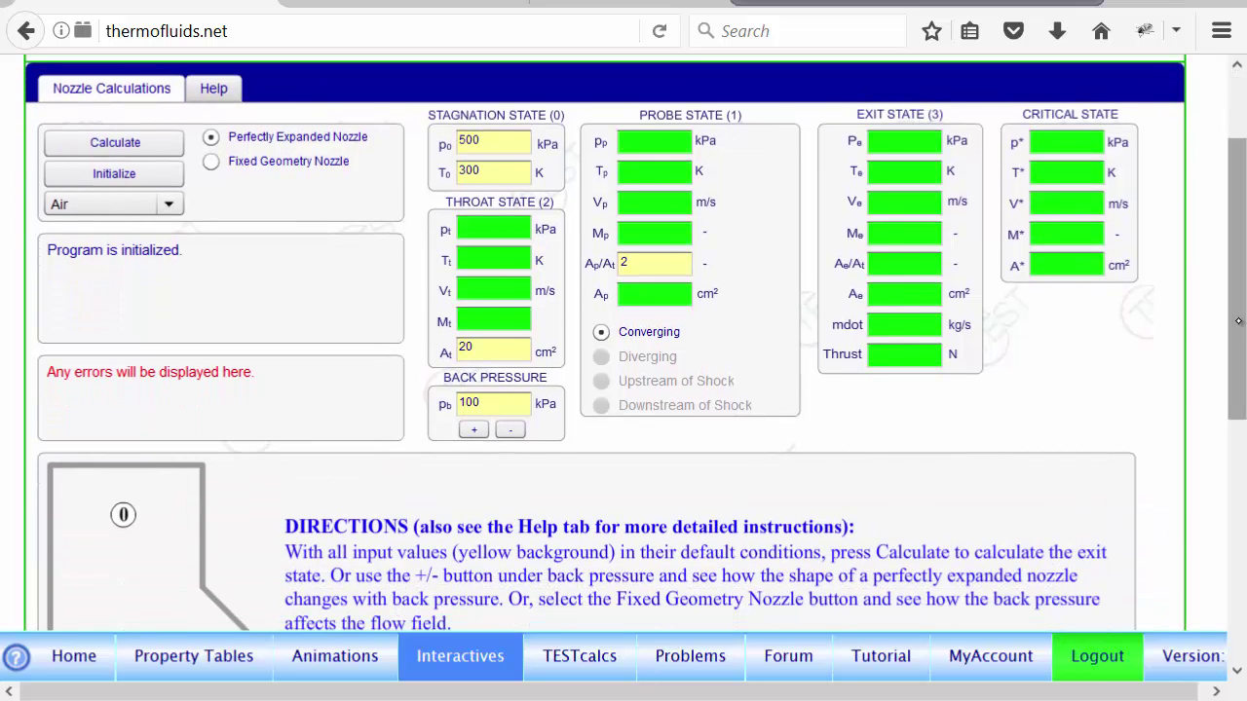
click(214, 163)
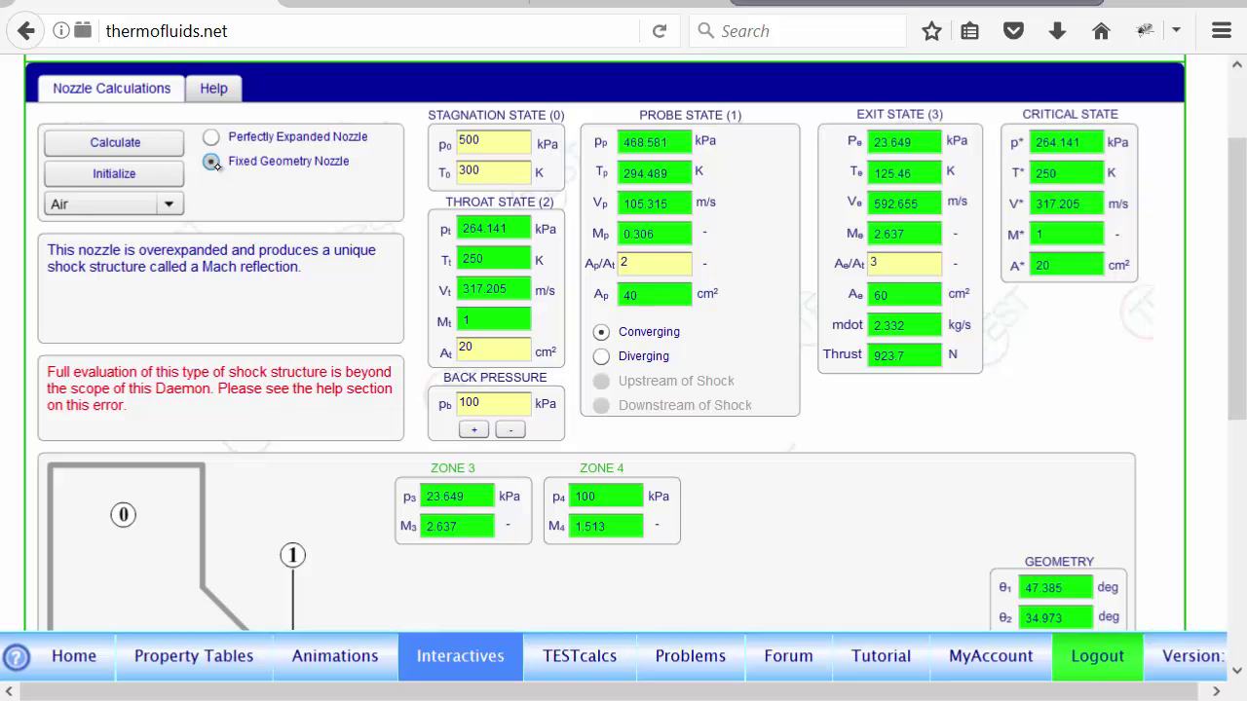
drag(1231, 243, 1229, 367)
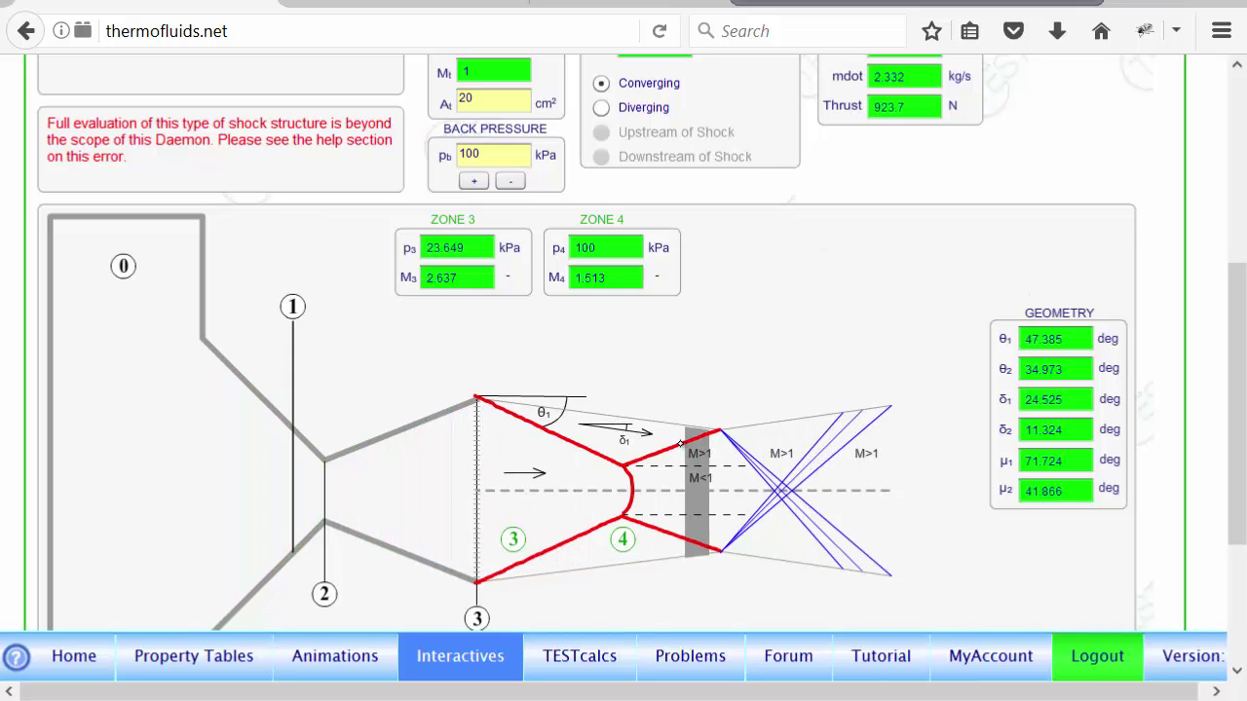
mouse_move(1229, 312)
mouse_down()
mouse_move(1228, 175)
mouse_move(1228, 278)
mouse_move(1227, 233)
mouse_move(1213, 309)
mouse_up()
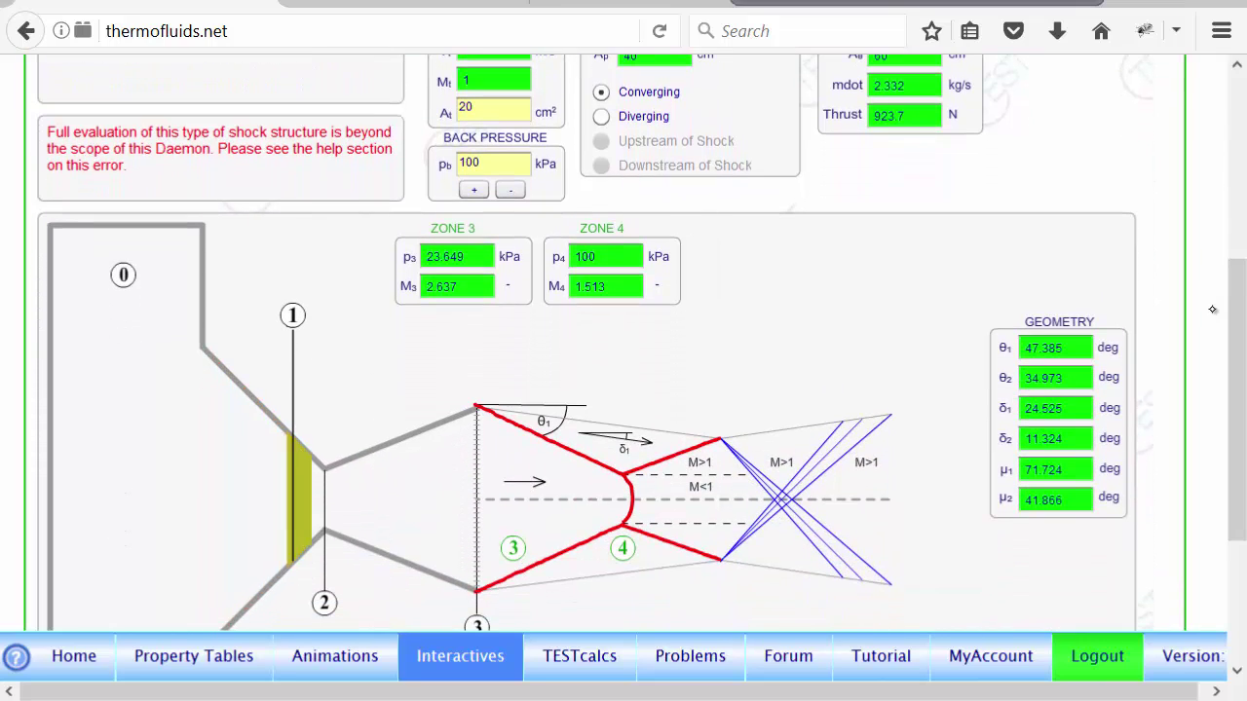
Step the back pressure down through 104 and 20.84 kPa to 1 kPa
click(475, 190)
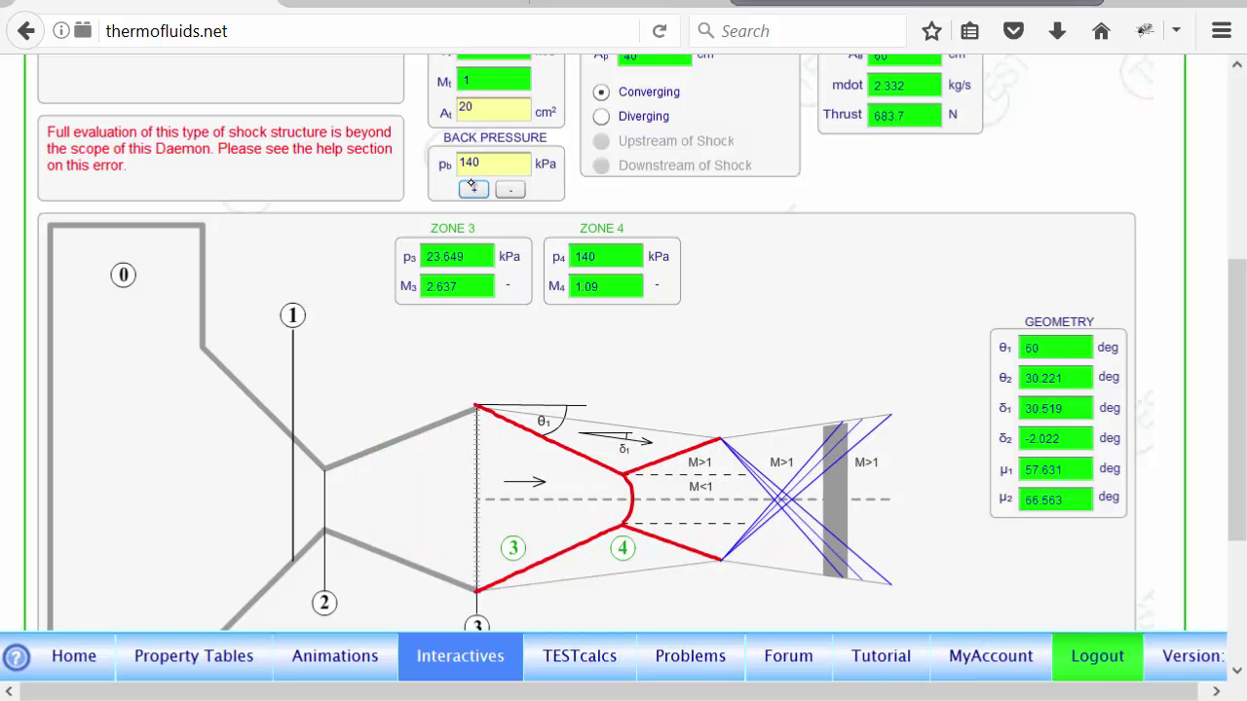
click(511, 190)
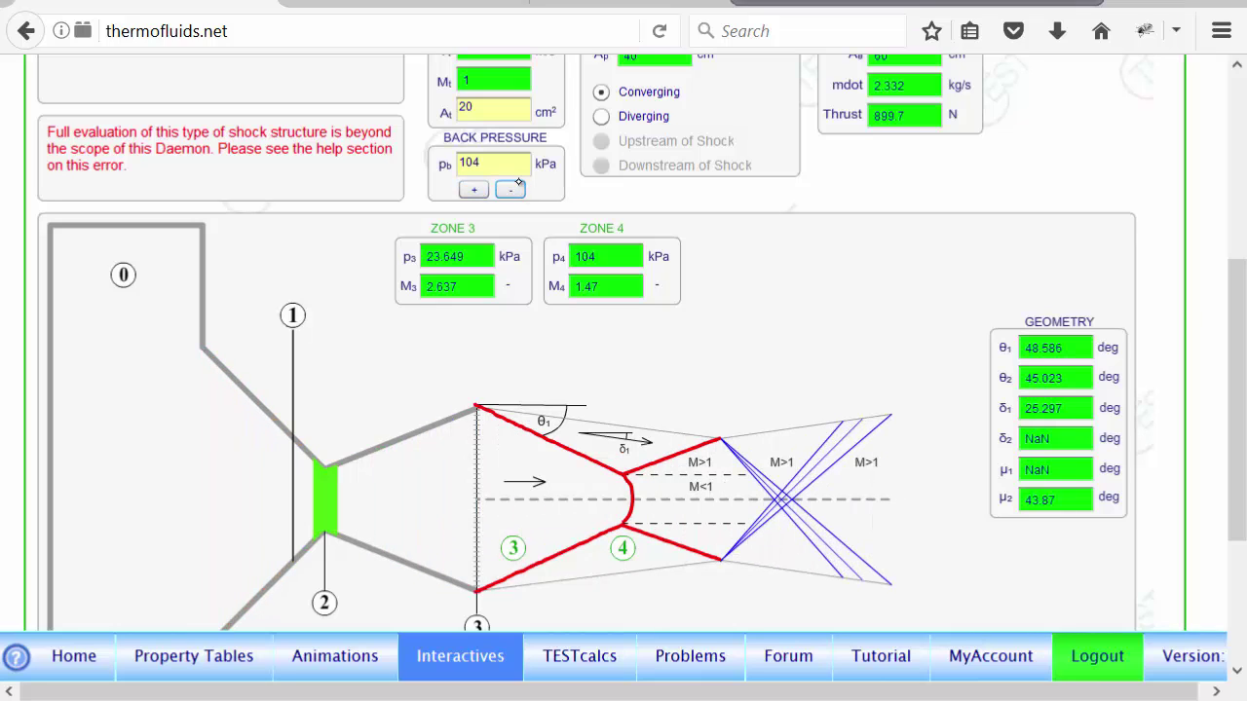
click(519, 189)
click(524, 189)
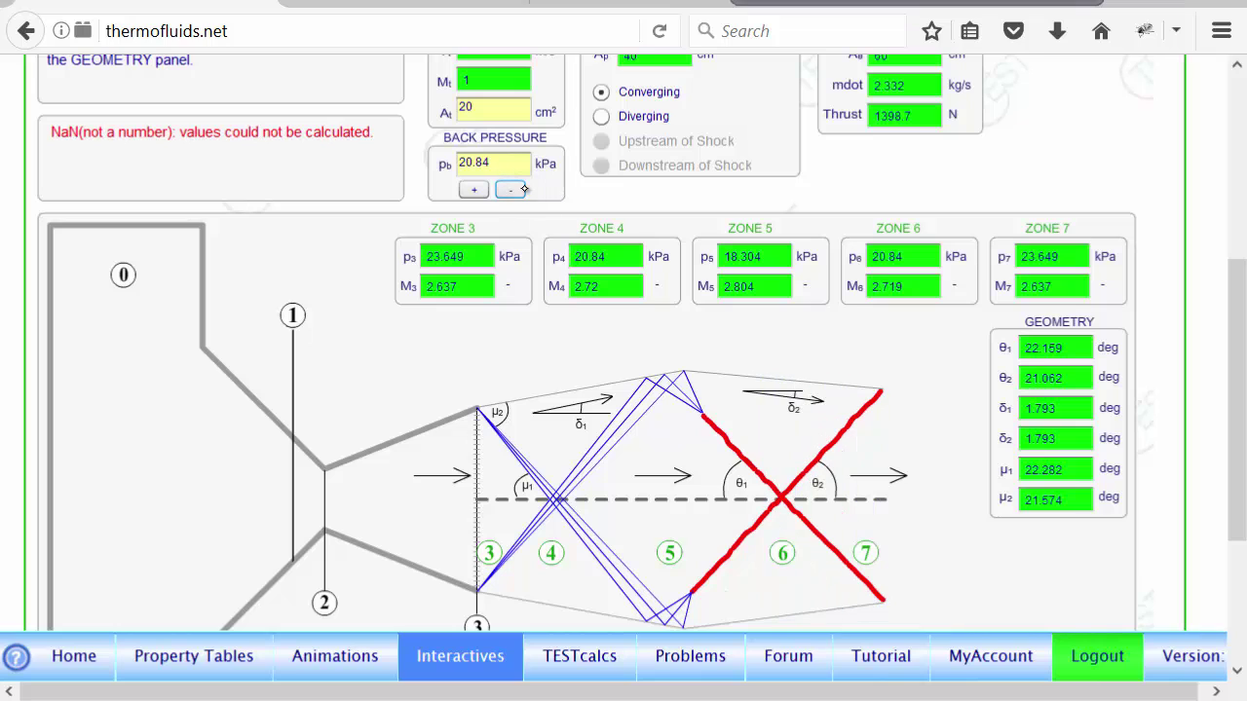
click(524, 189)
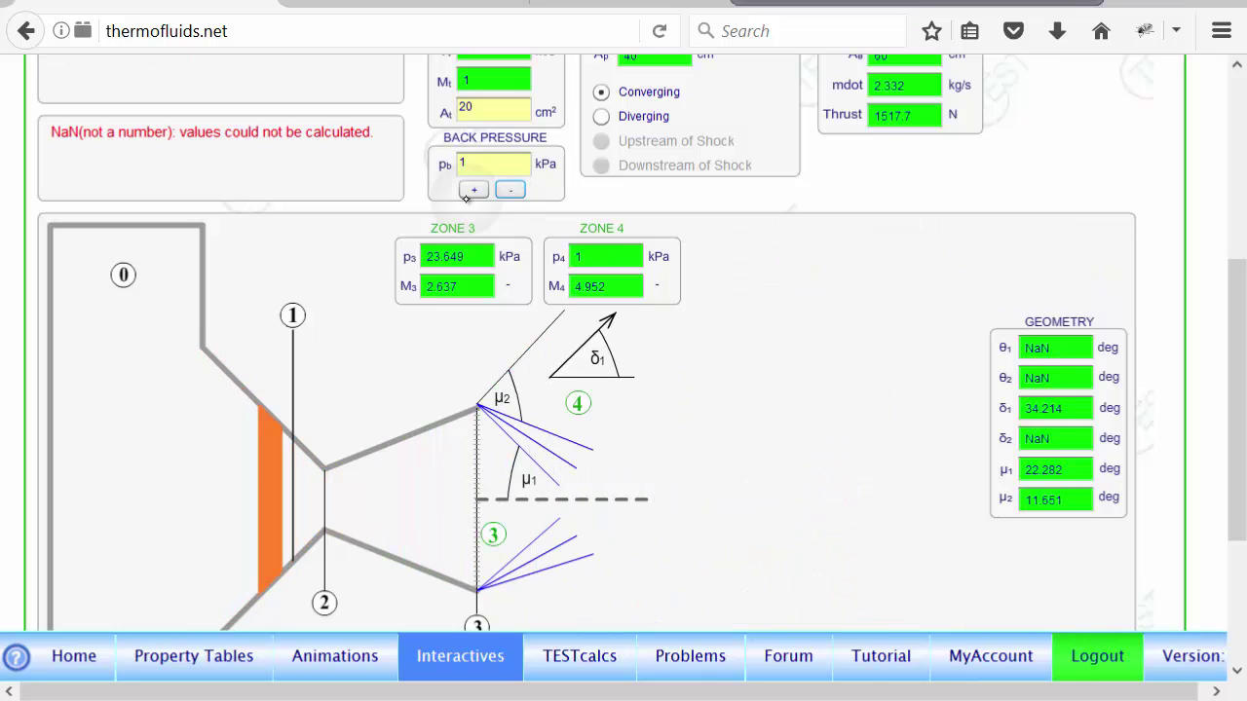
Raise the back pressure through 136.229, 205.345 and 234.811 kPa to about 285 kPa
click(472, 190)
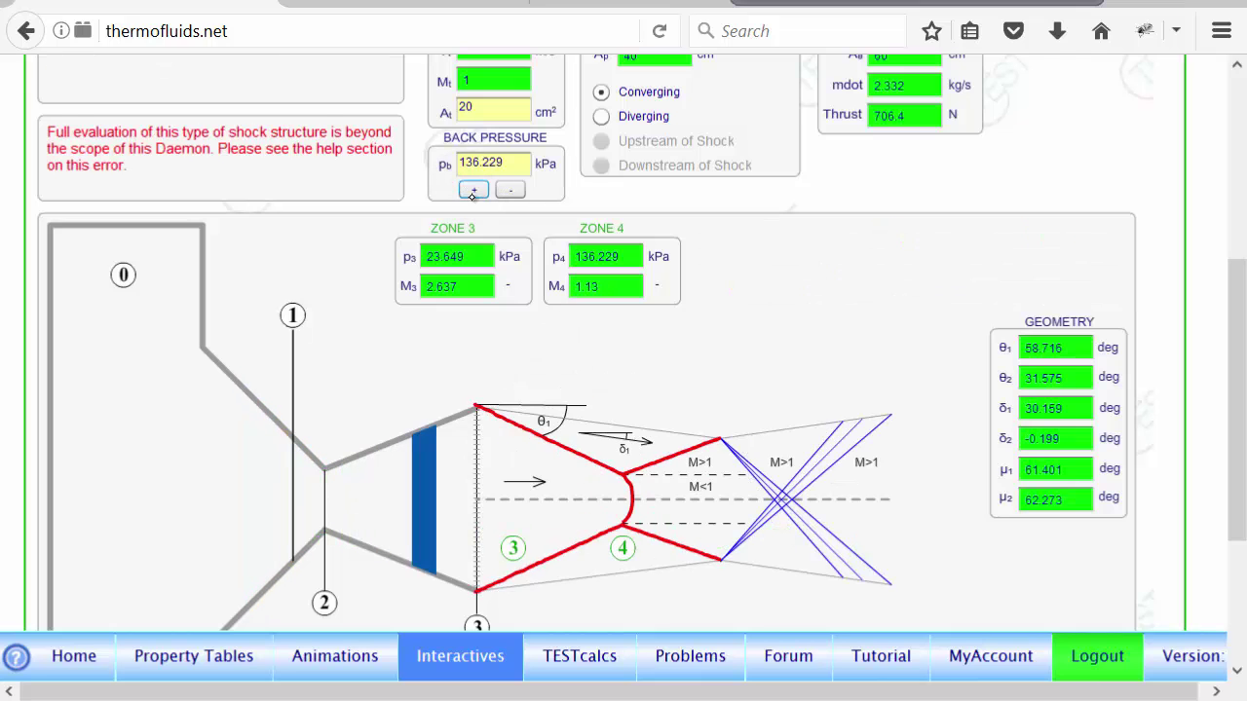
click(473, 190)
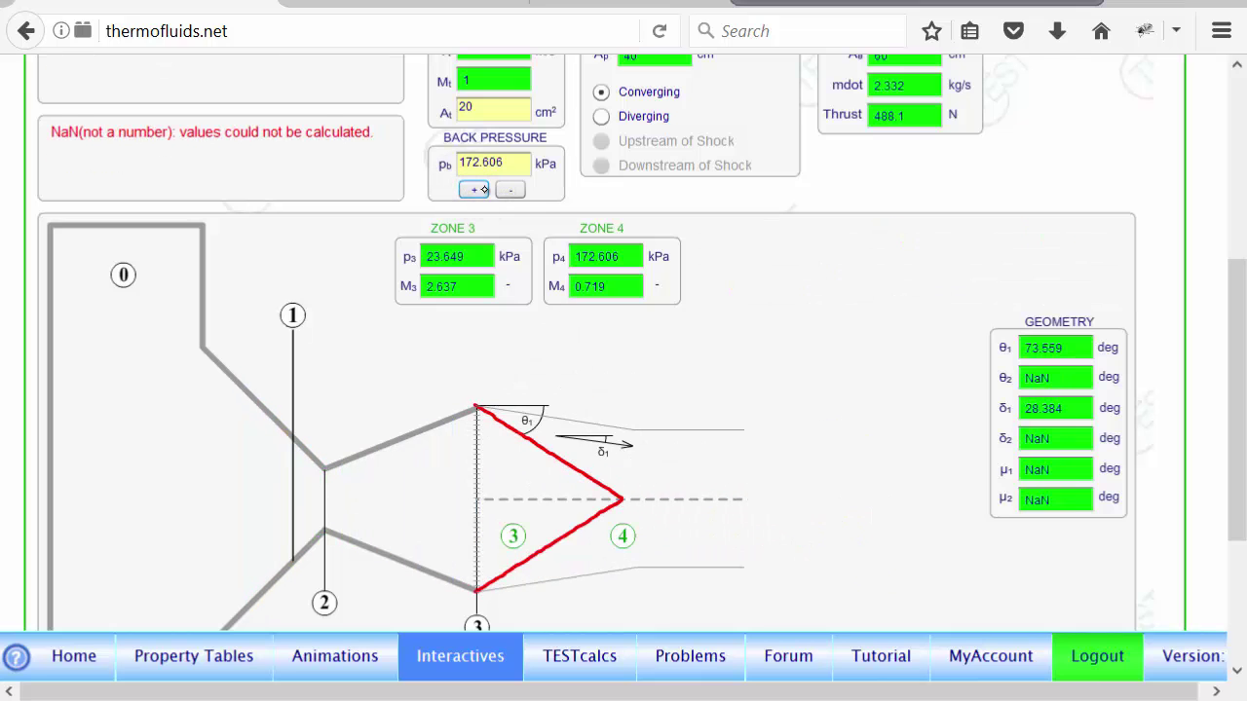
click(471, 190)
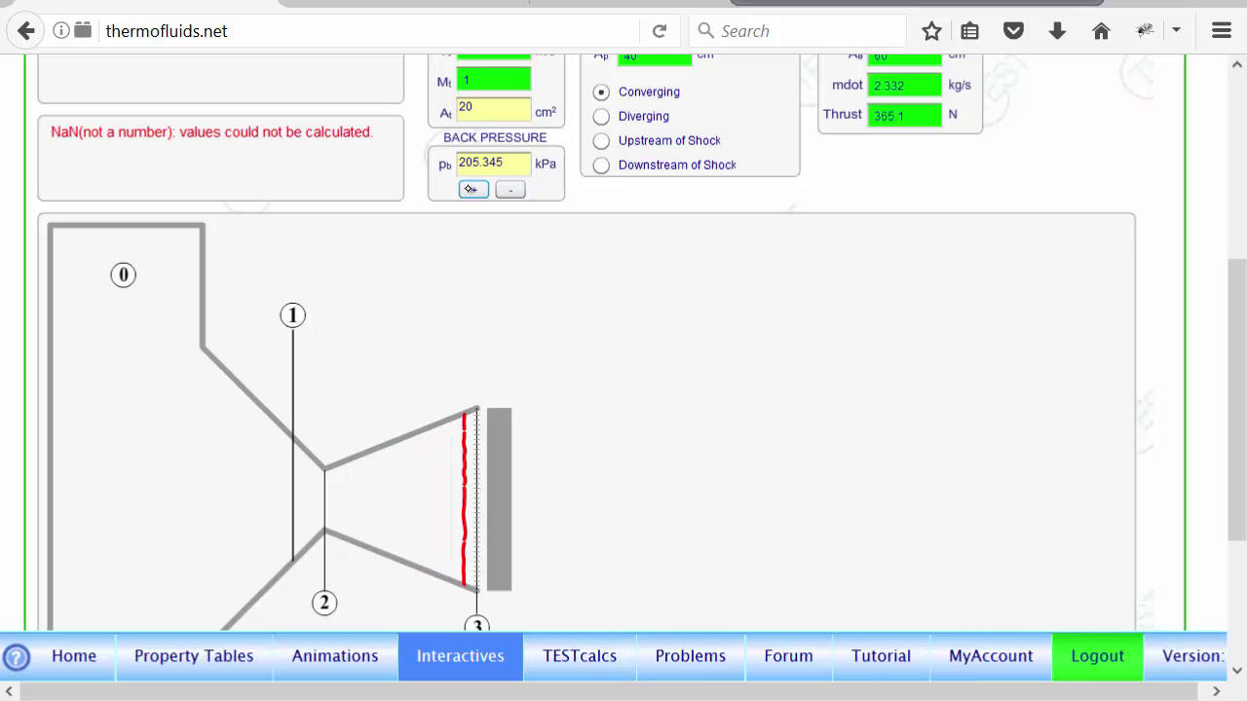
click(472, 190)
click(473, 189)
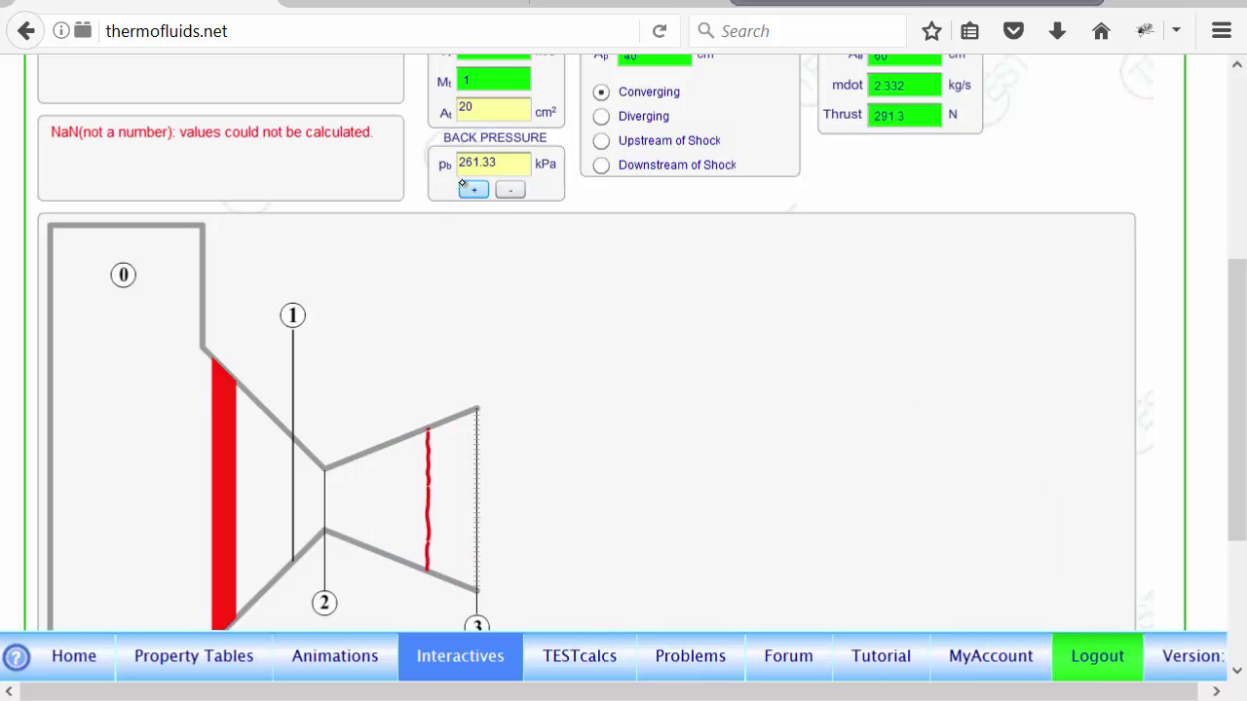
click(470, 189)
Keep raising the back pressure through 306.677, 343.408 and 397.26 to 416.781 kPa
click(471, 190)
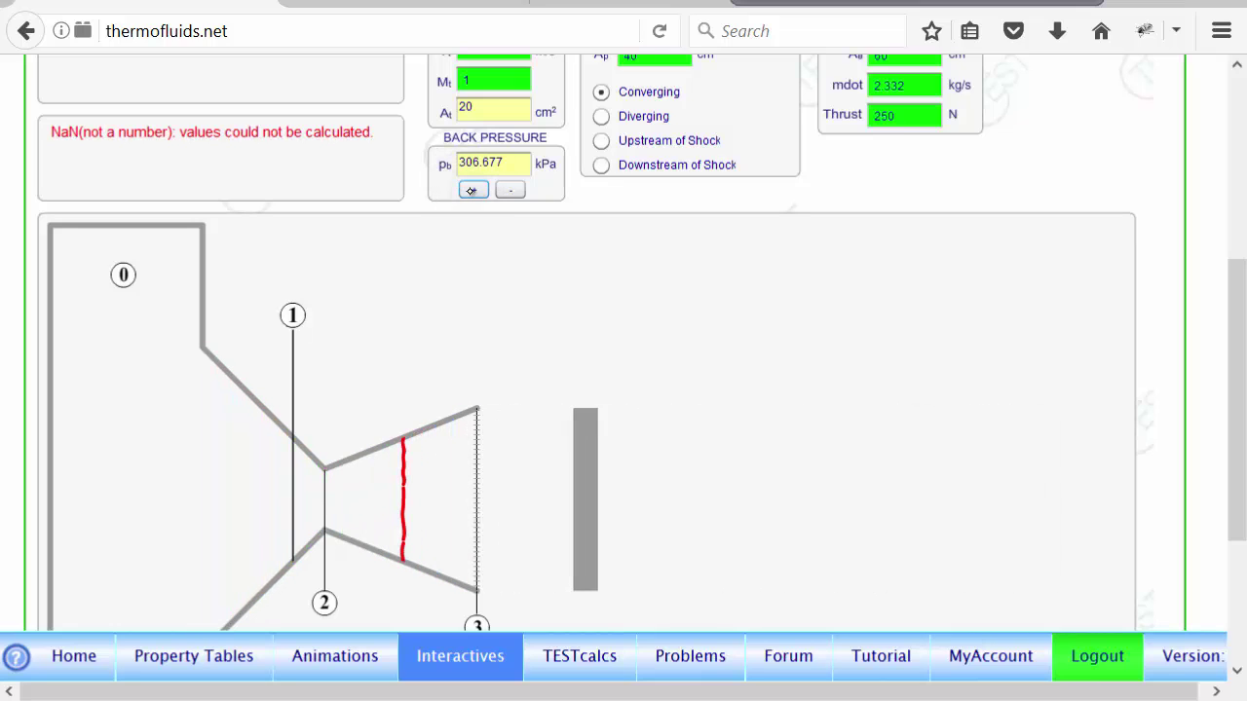
click(471, 190)
click(472, 190)
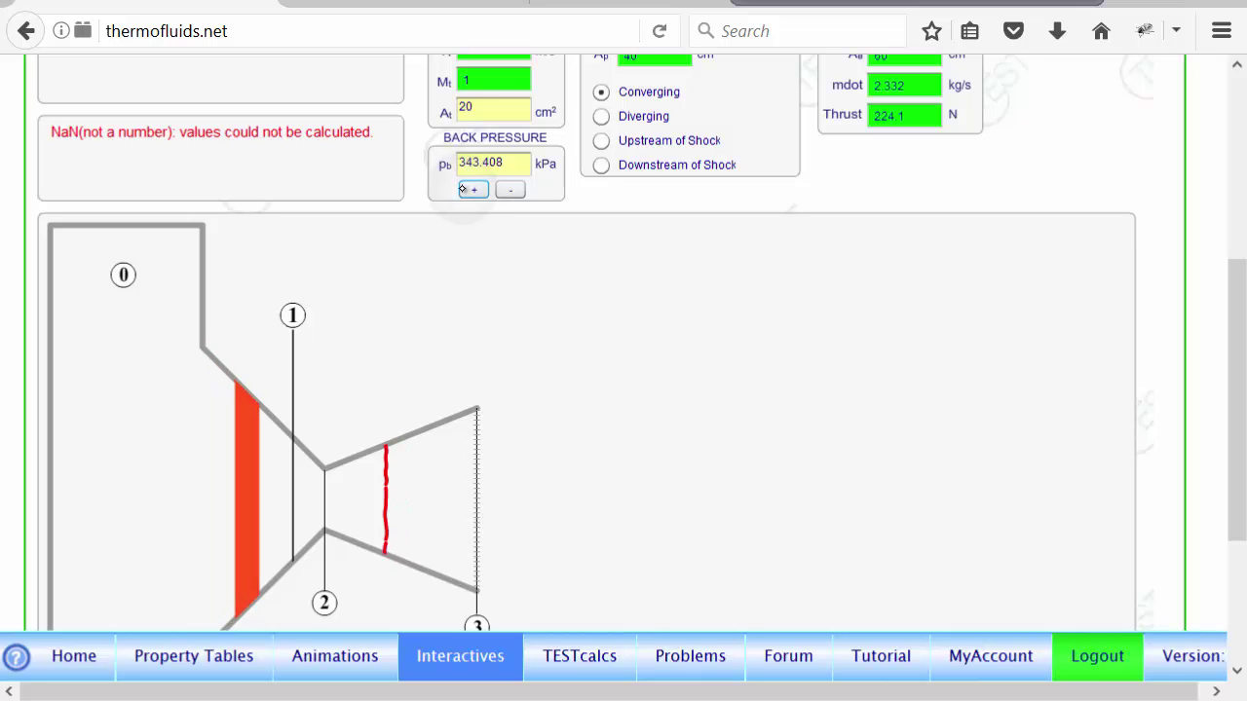
click(472, 190)
click(474, 190)
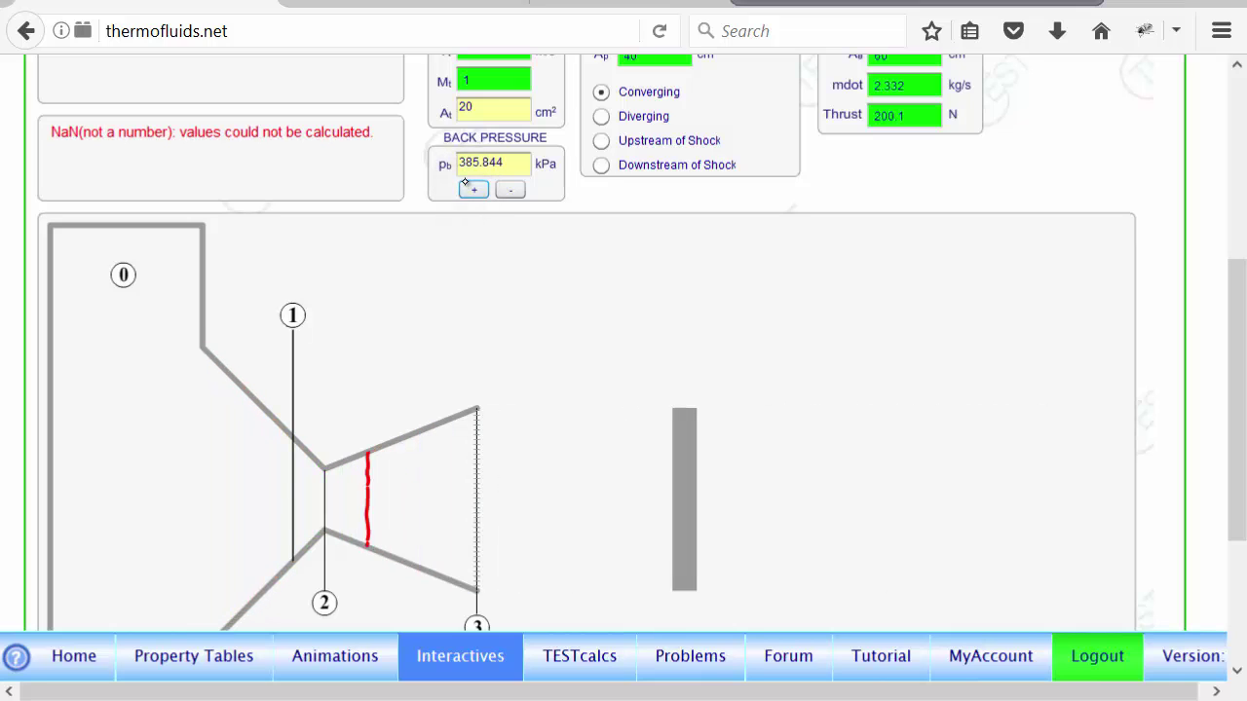
click(474, 190)
click(464, 187)
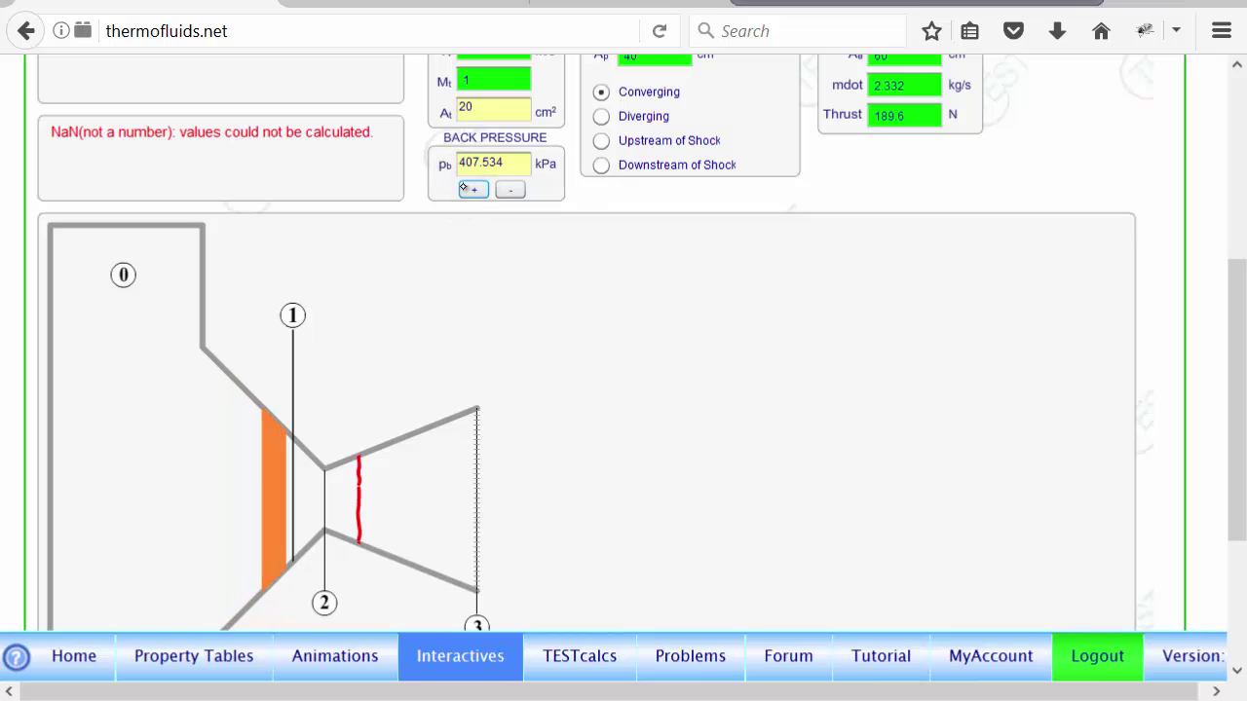